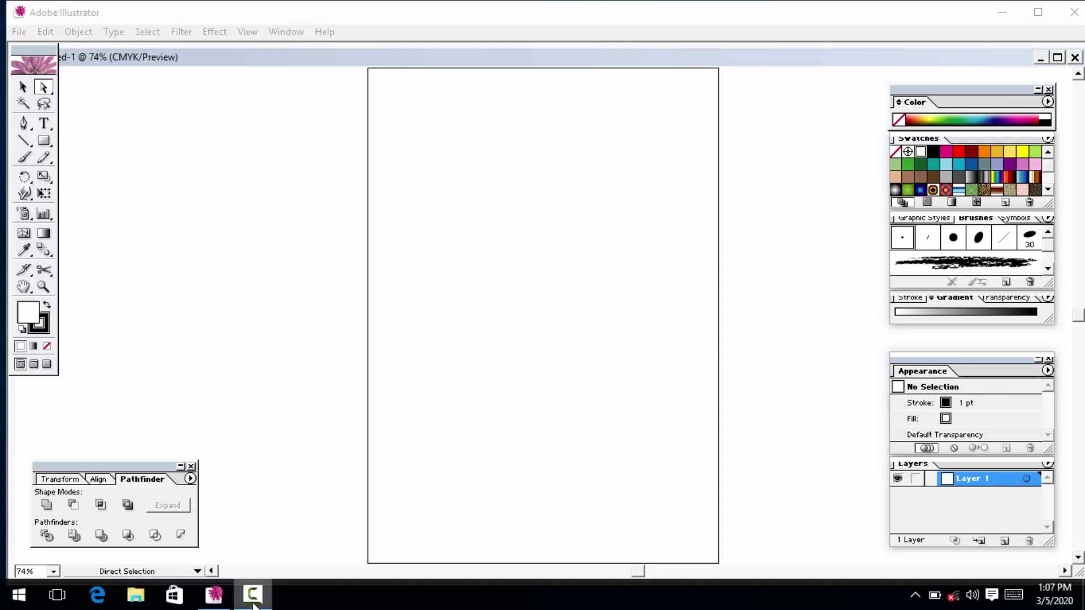
- Draw a large rectangle near the top of the artboard and fill it green
left_click(253, 595)
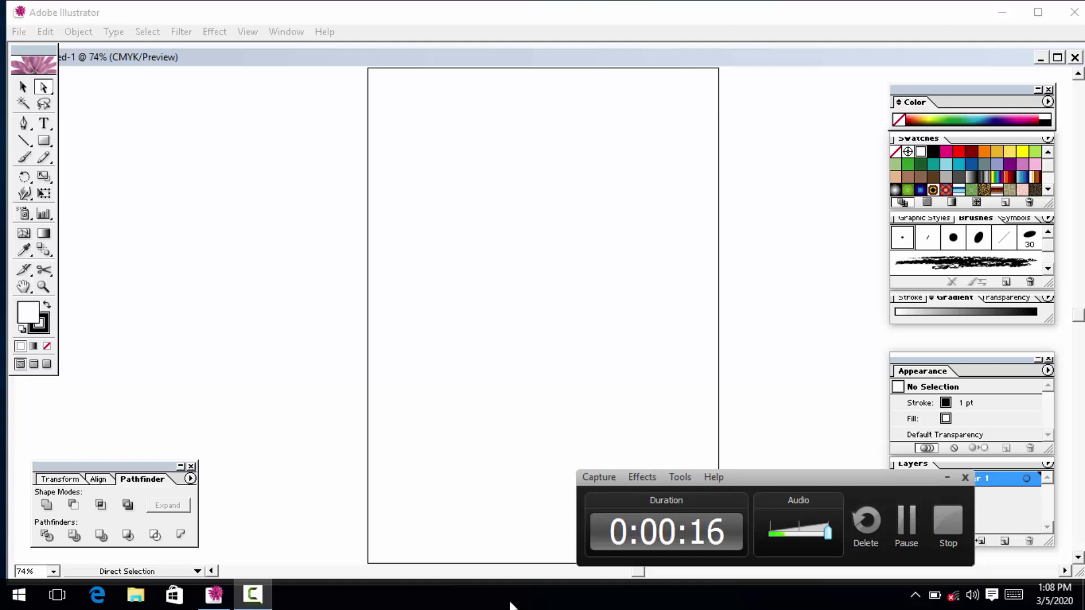
left_click(945, 478)
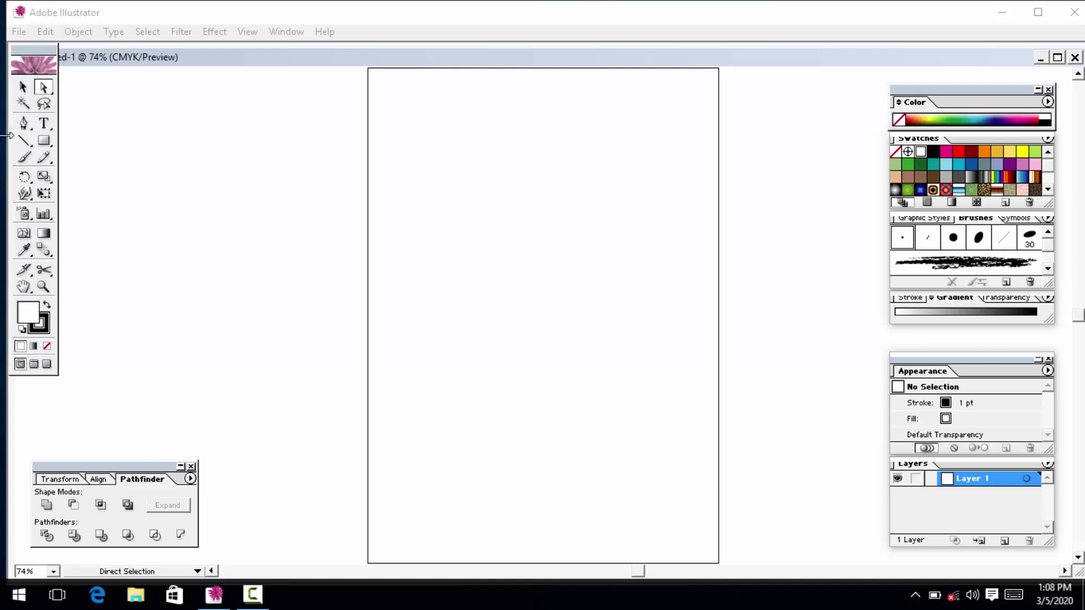
left_click(40, 146)
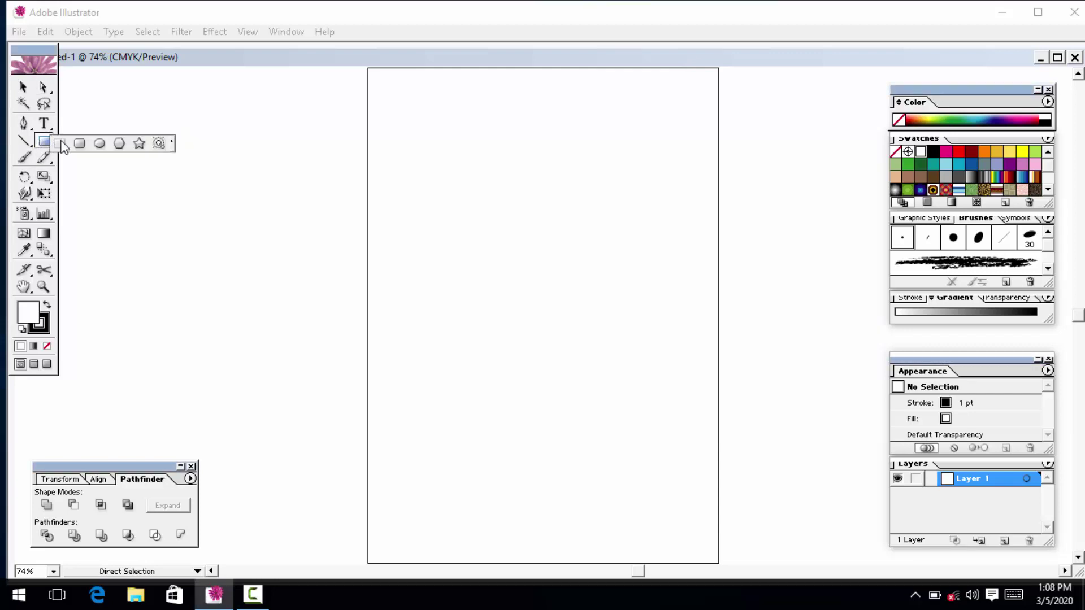
left_click(59, 143)
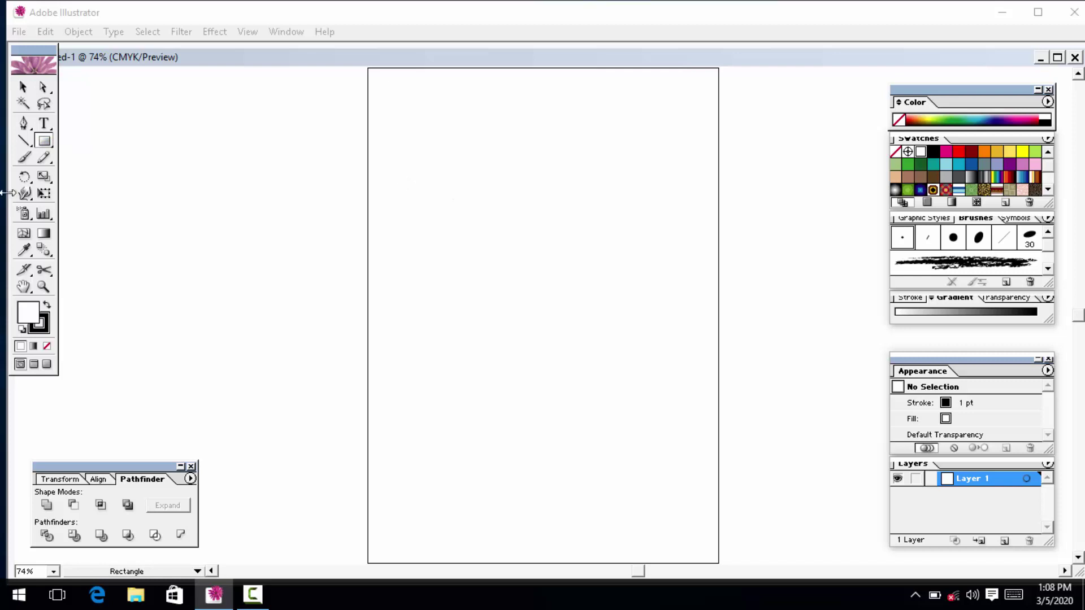
left_click(398, 160)
key("Return")
left_click_drag(514, 219, 660, 305)
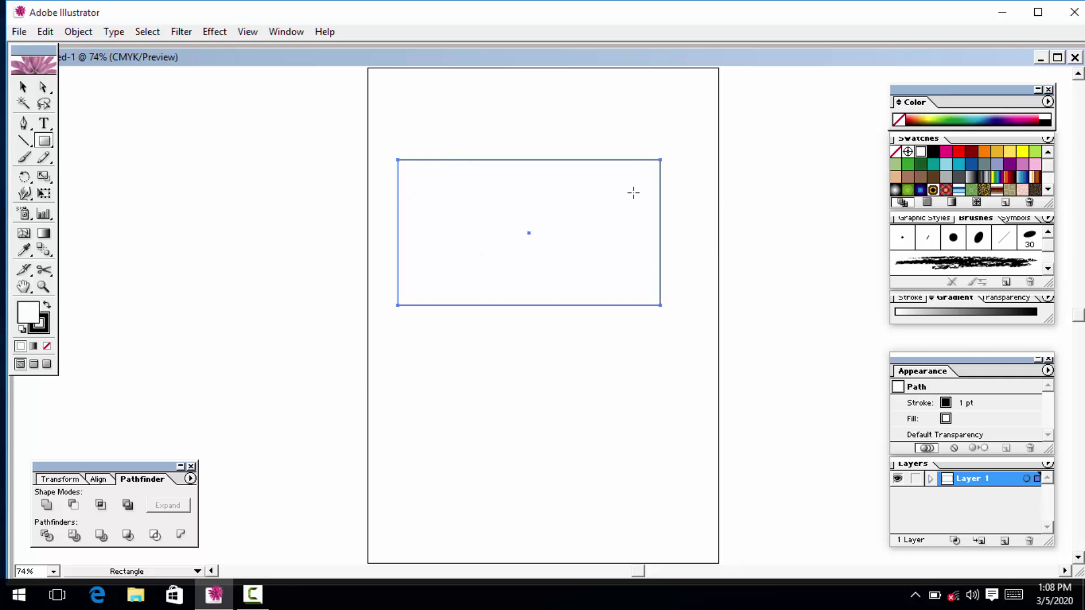
left_click(908, 164)
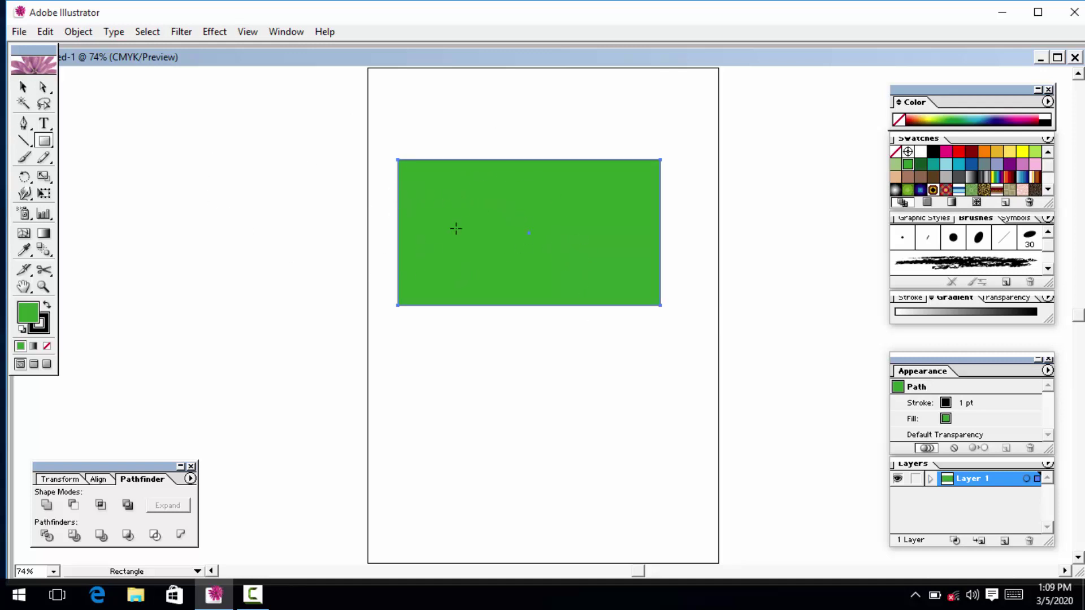
- Switch to the Ellipse tool from the shape tools group
left_click(49, 143)
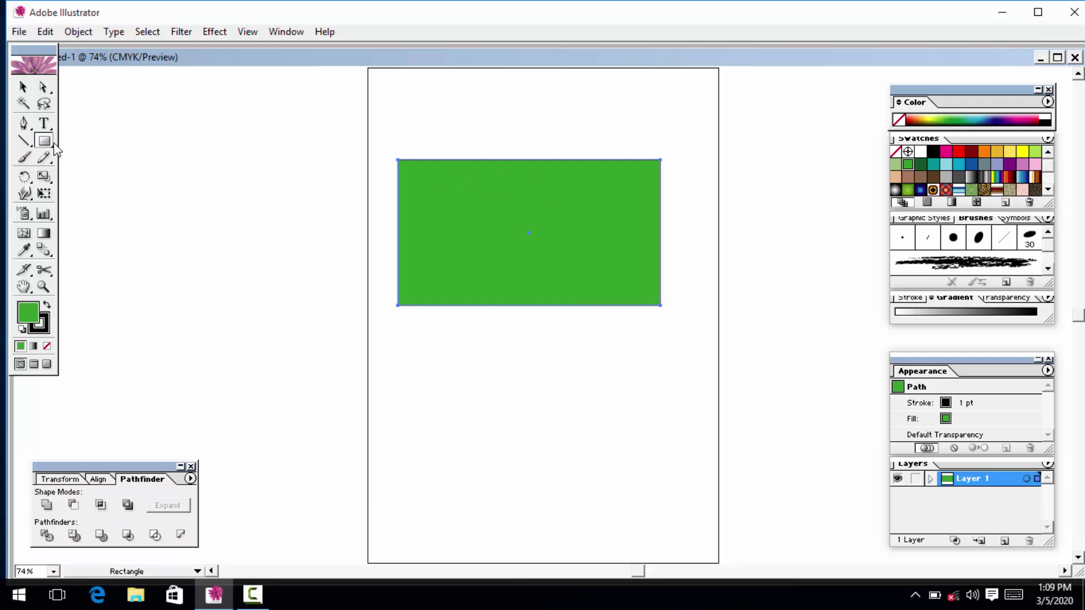
left_click(48, 148)
left_click_drag(48, 149, 95, 149)
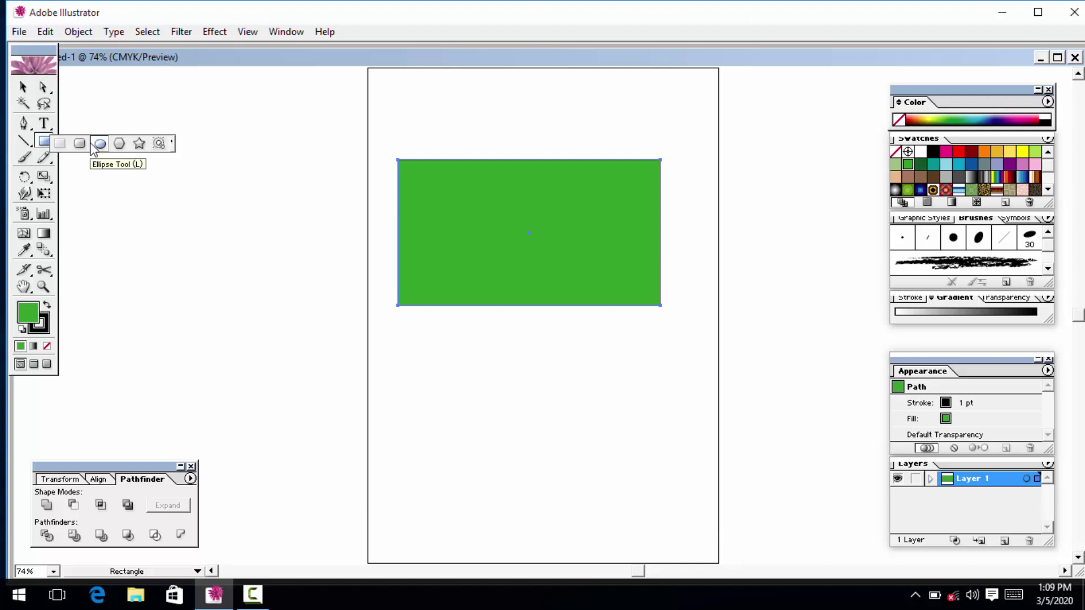
- Draw a red-filled circle on the green rectangle, positioned slightly left of centre
left_click(92, 143)
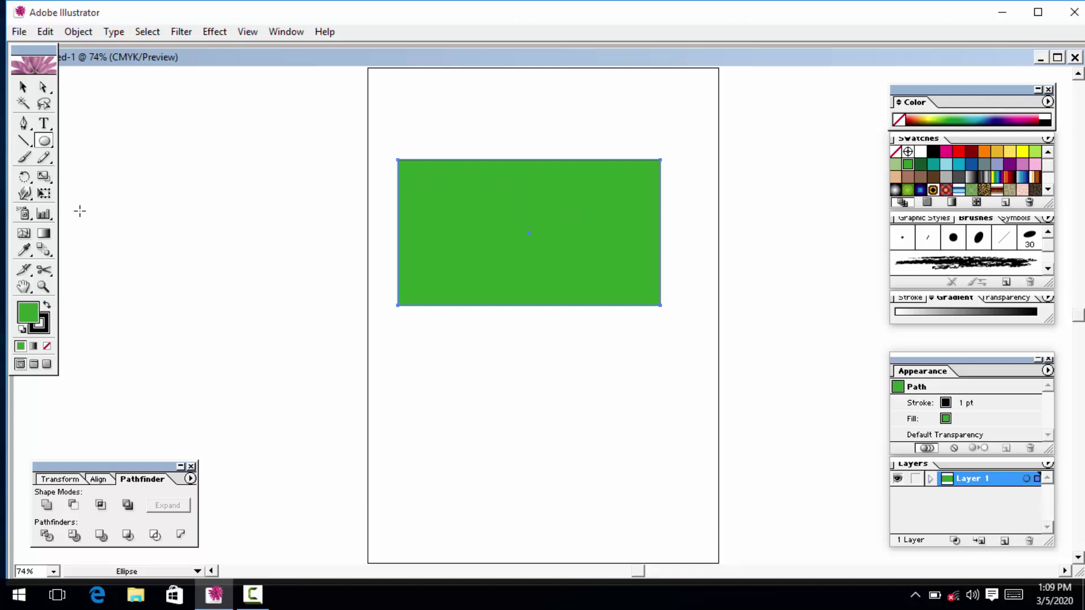
left_click_drag(470, 187, 555, 268)
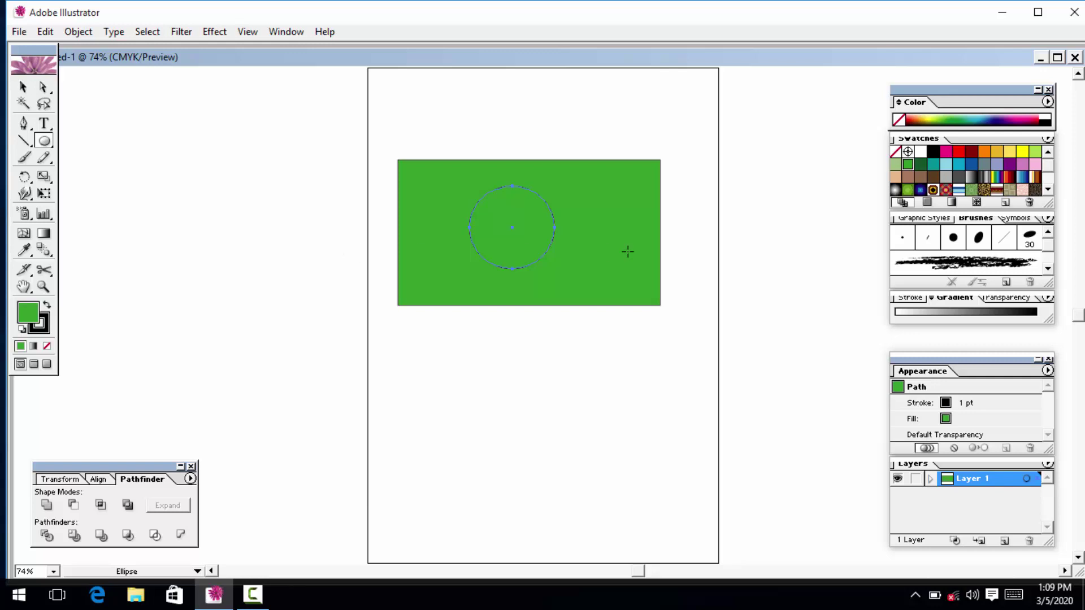
left_click(959, 151)
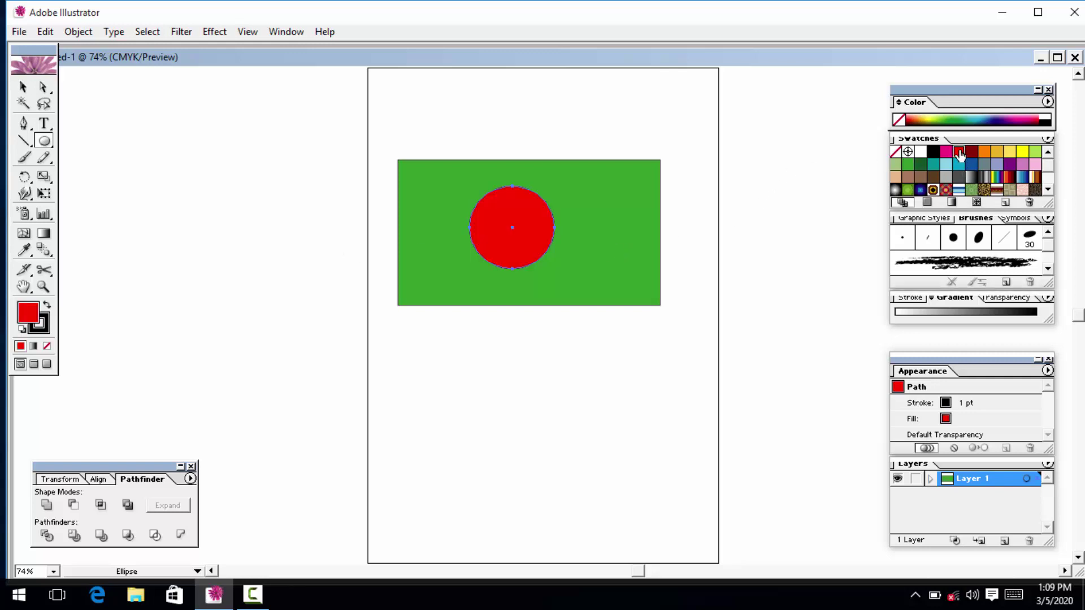
left_click(23, 87)
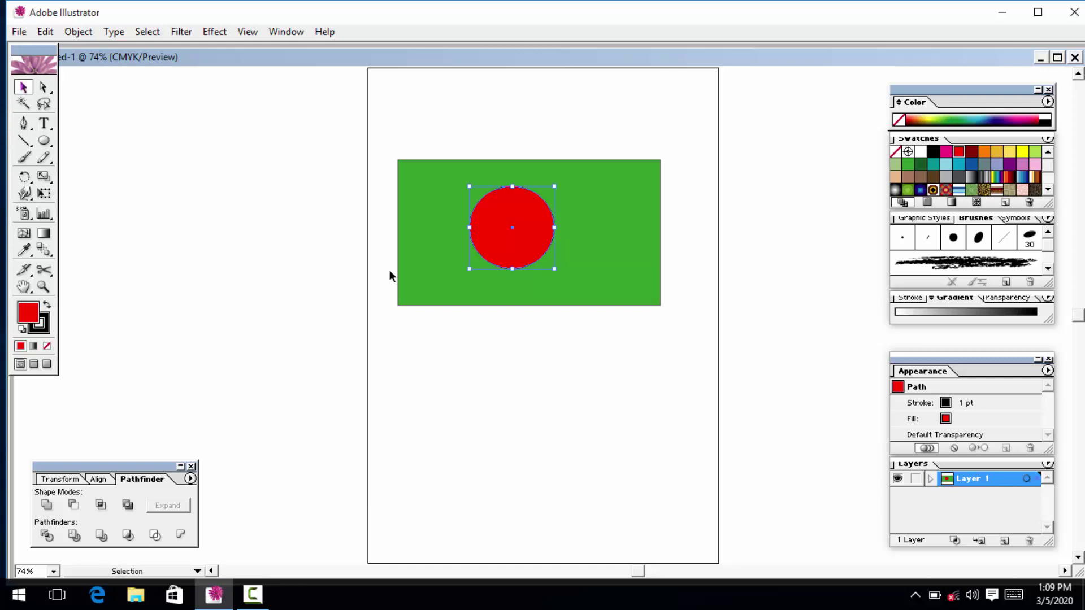
left_click_drag(510, 232, 526, 235)
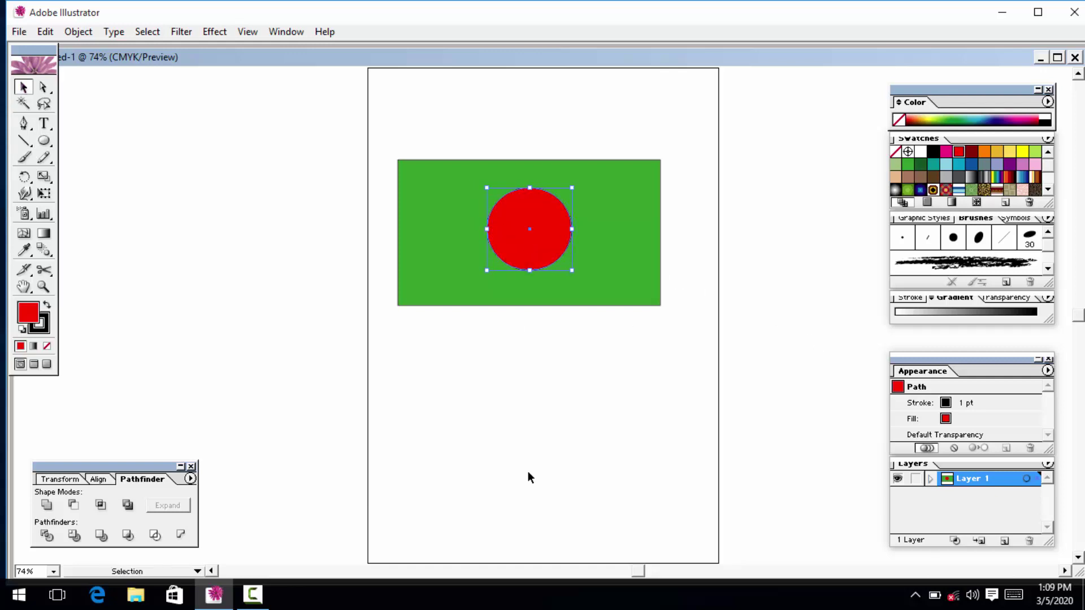
left_click(534, 536)
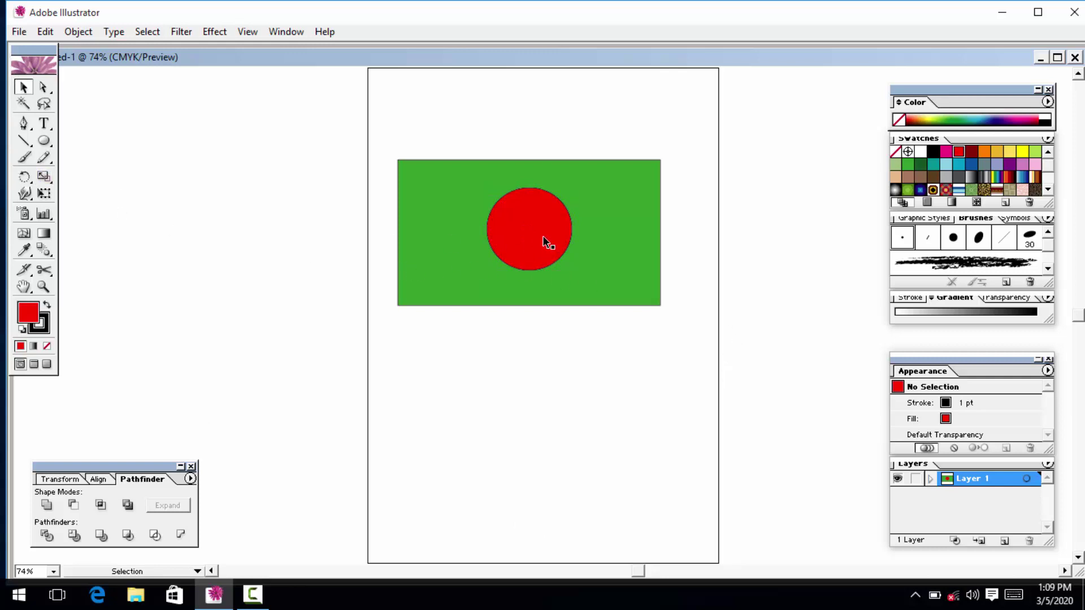
left_click_drag(542, 236, 536, 240)
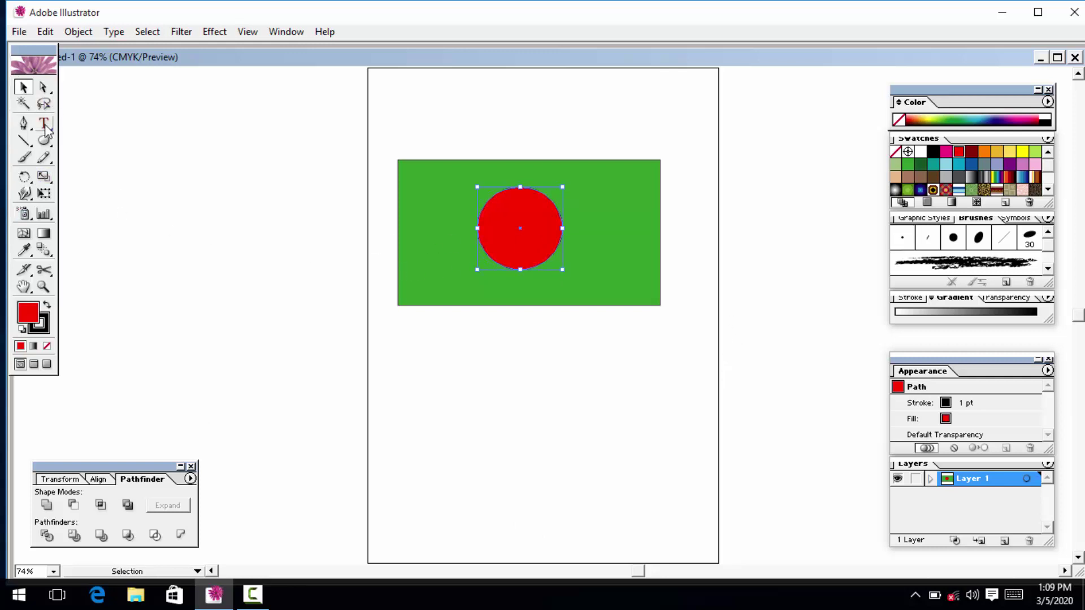
left_click_drag(46, 143, 69, 146)
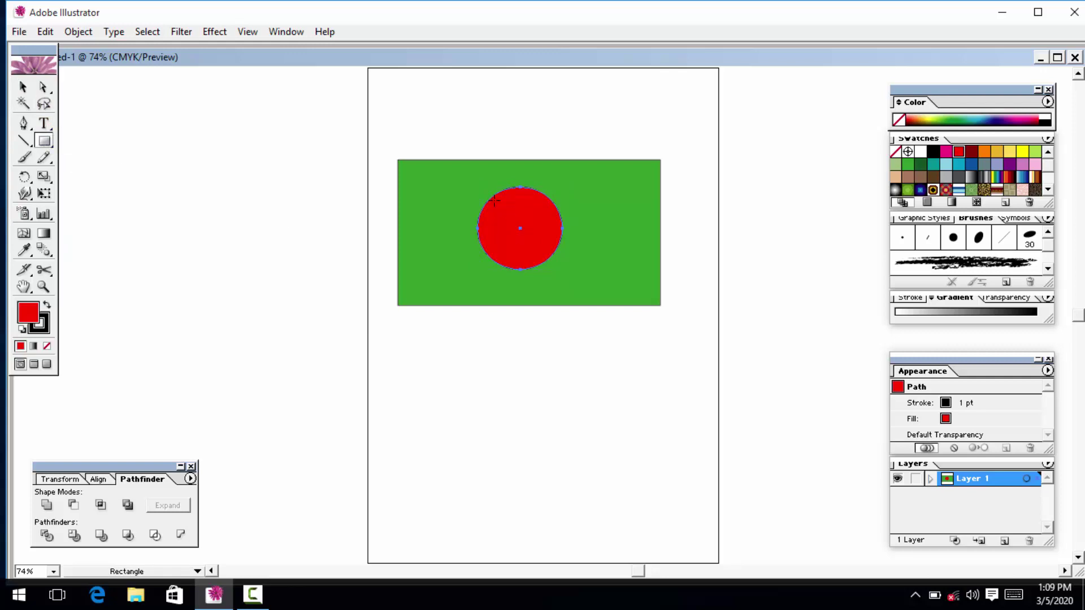
- Draw a tall narrow rectangle down from the flag's top-left corner as the pole
left_click_drag(394, 165, 403, 497)
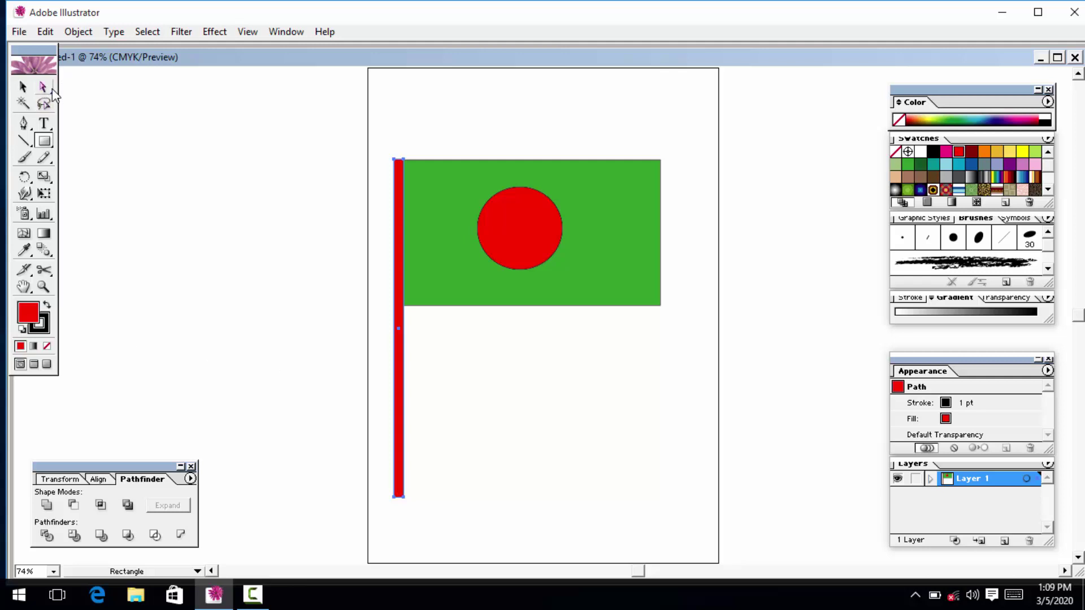
left_click(44, 87)
left_click(233, 144)
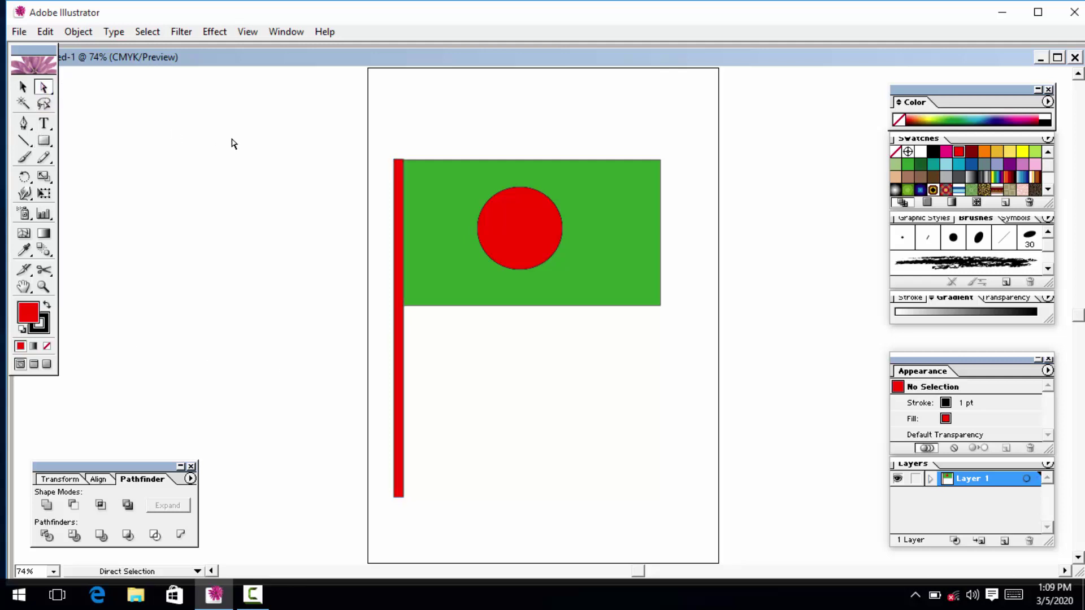
left_click(48, 142)
left_click_drag(49, 145, 96, 147)
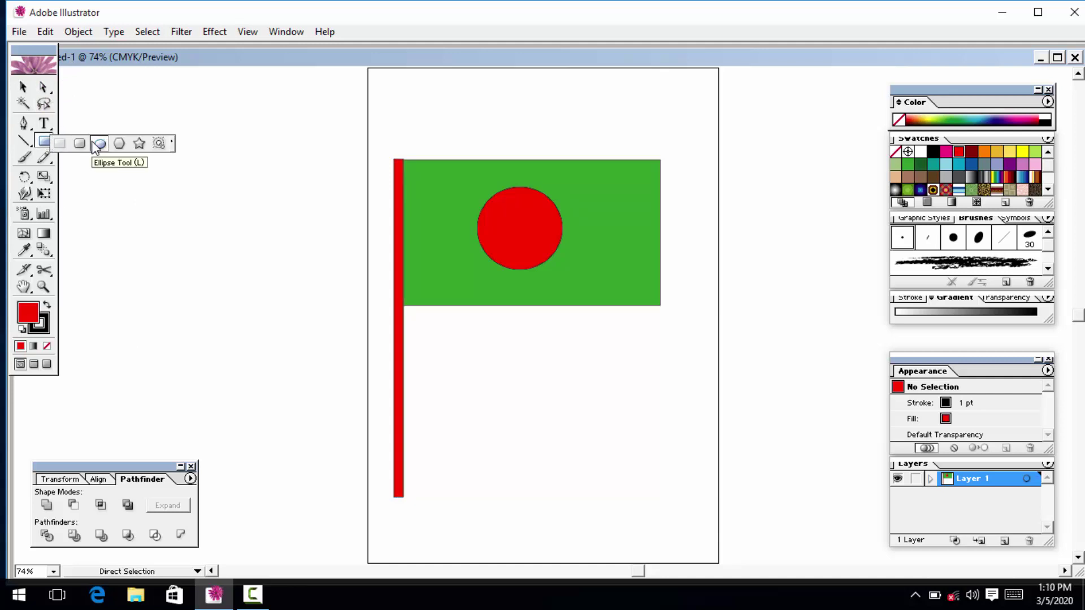
- Draw a large yellow circle to the left of the artboard
left_click_drag(96, 146, 100, 144)
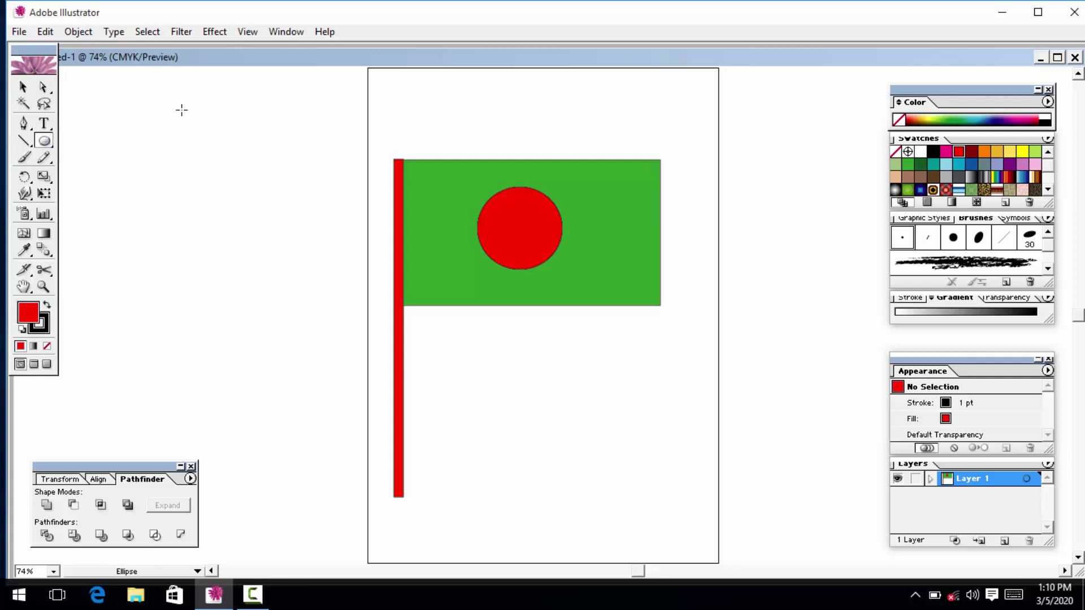
left_click_drag(181, 111, 306, 229)
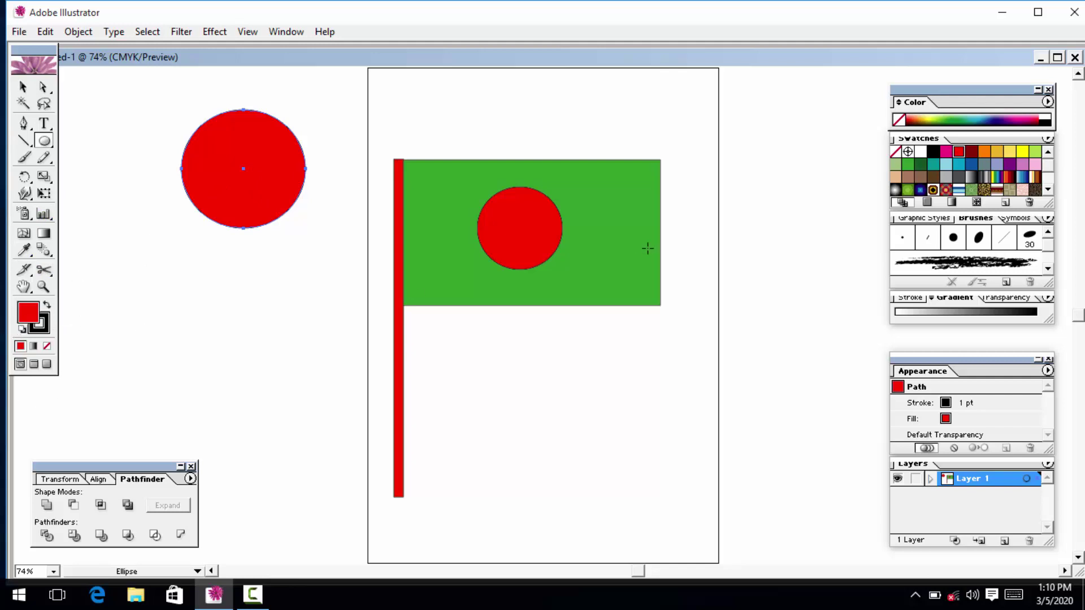
left_click(1023, 151)
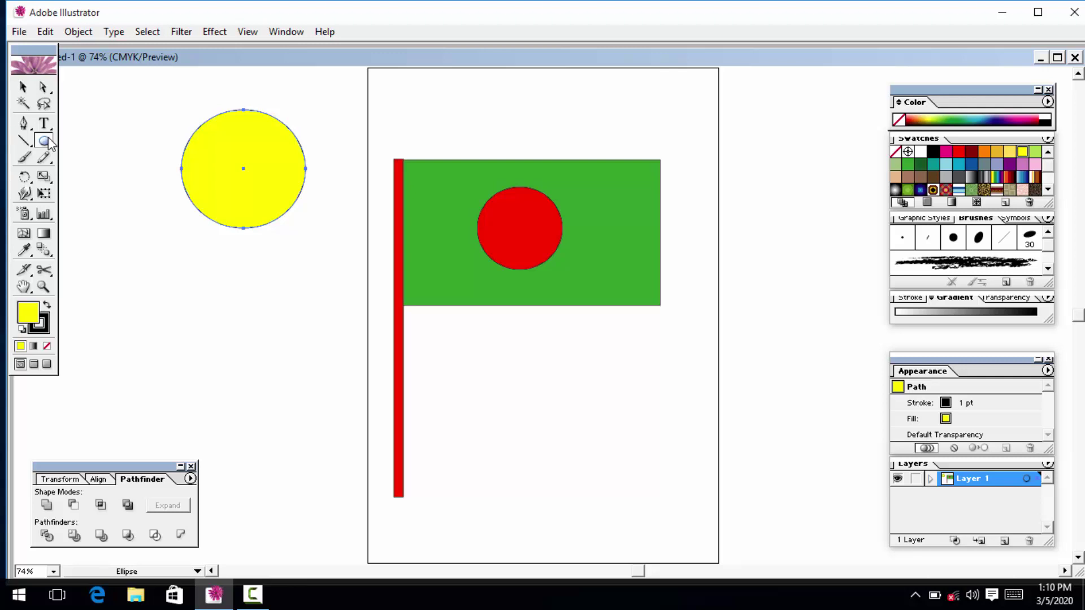
- Add two small ear ovals on the circle's top edge, narrowing the right one
left_click_drag(179, 113, 205, 142)
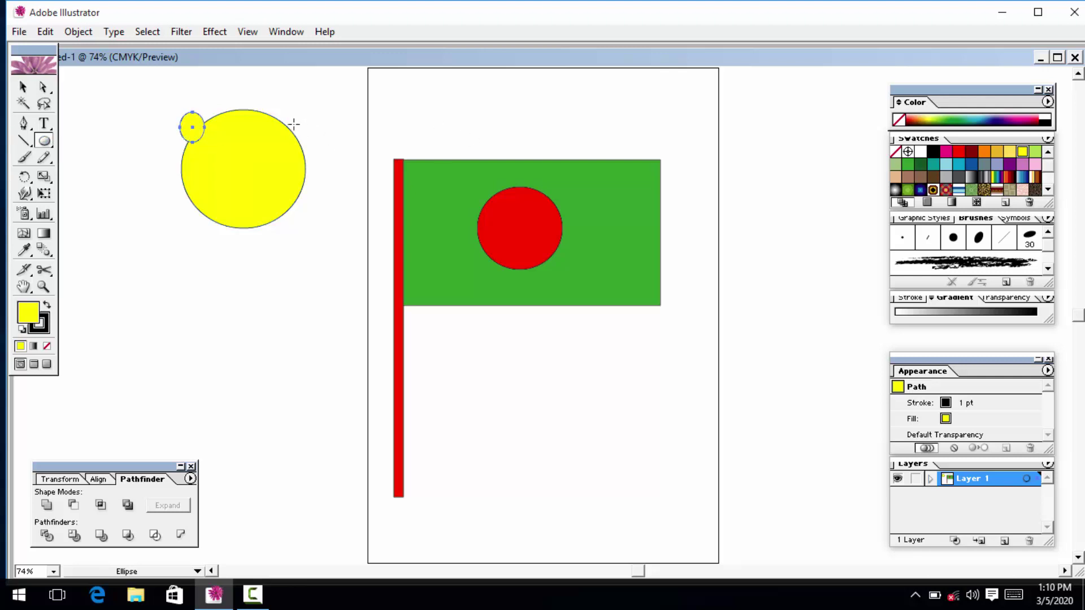
left_click_drag(293, 111, 278, 131)
left_click(23, 86)
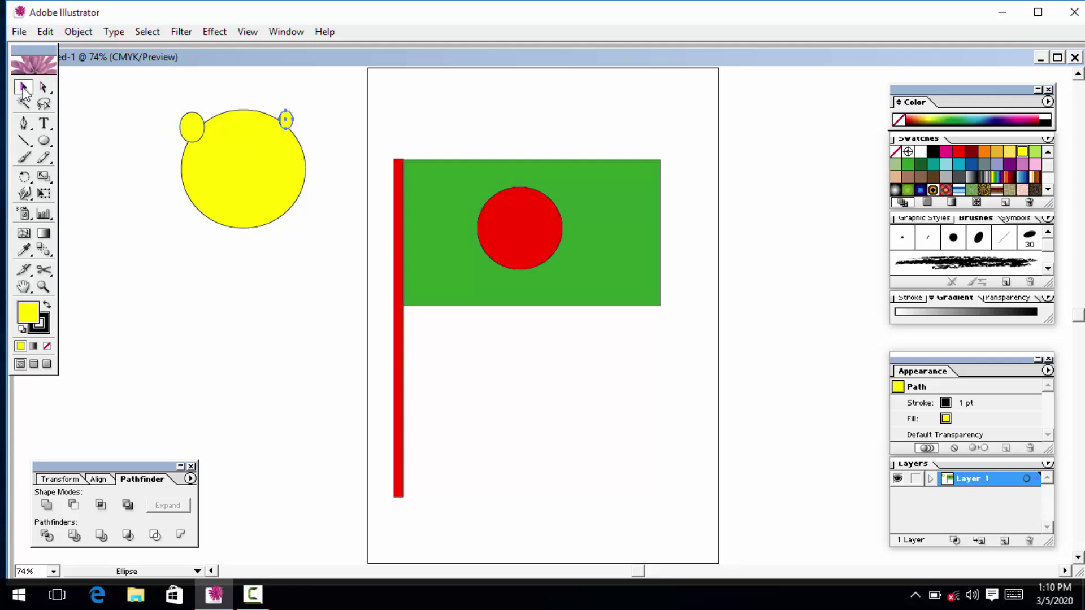
left_click_drag(294, 107, 296, 107)
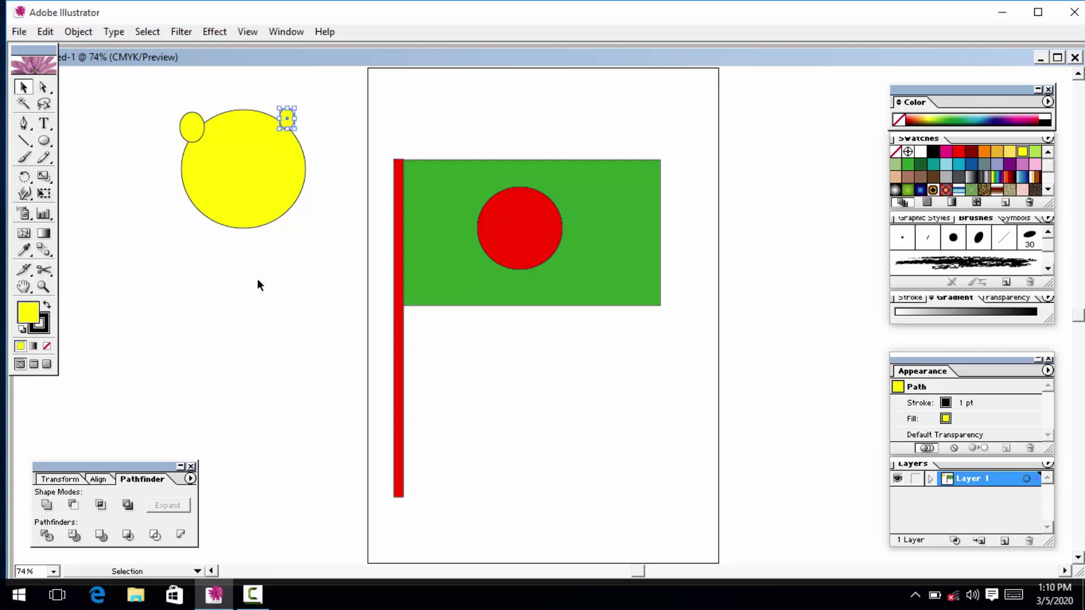
left_click(242, 344)
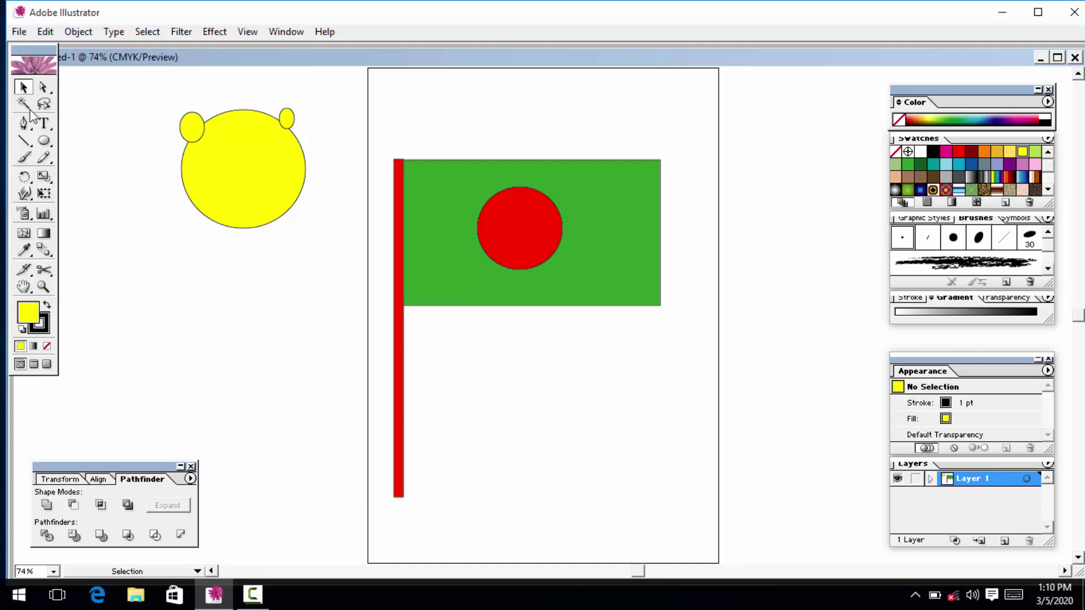
- Draw an eye oval on the yellow face with a black-to-white gradient fill
left_click(44, 141)
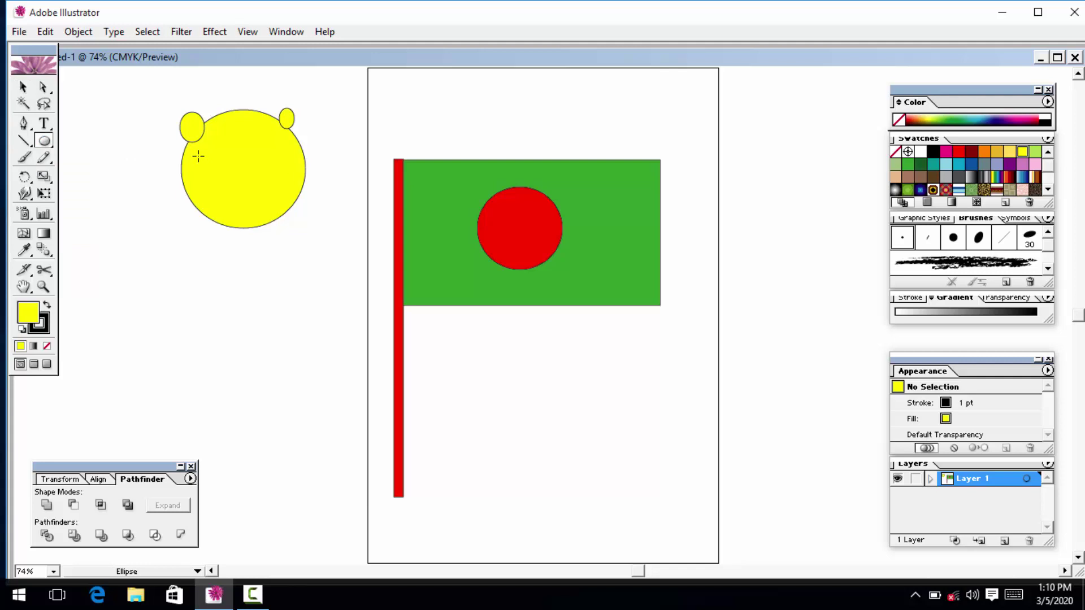
mouse_move(193, 154)
left_mouse_down()
mouse_move(221, 174)
mouse_move(286, 174)
left_mouse_up()
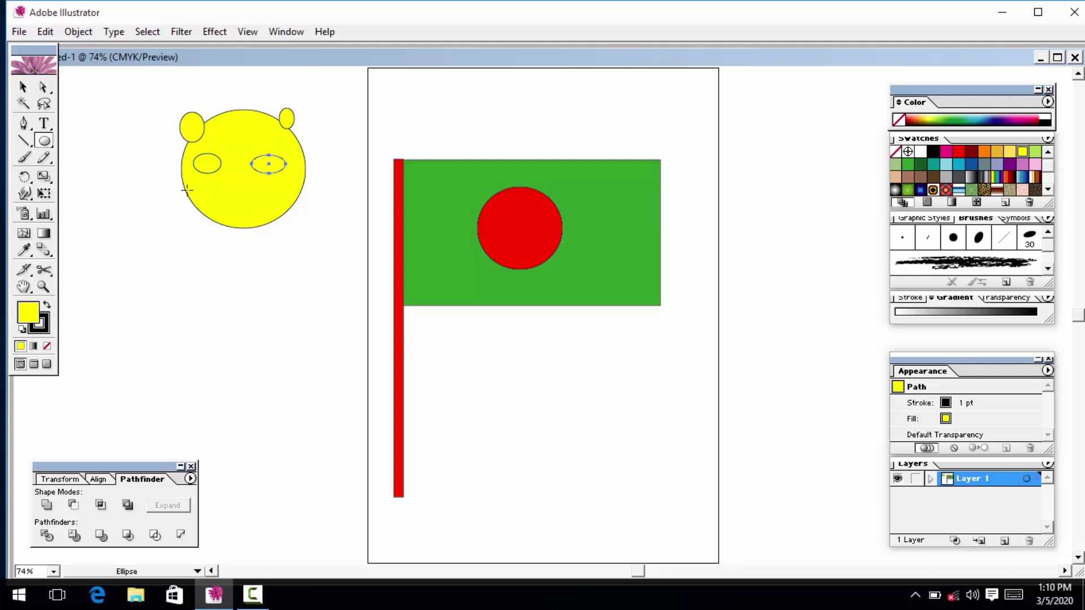
left_click(972, 177)
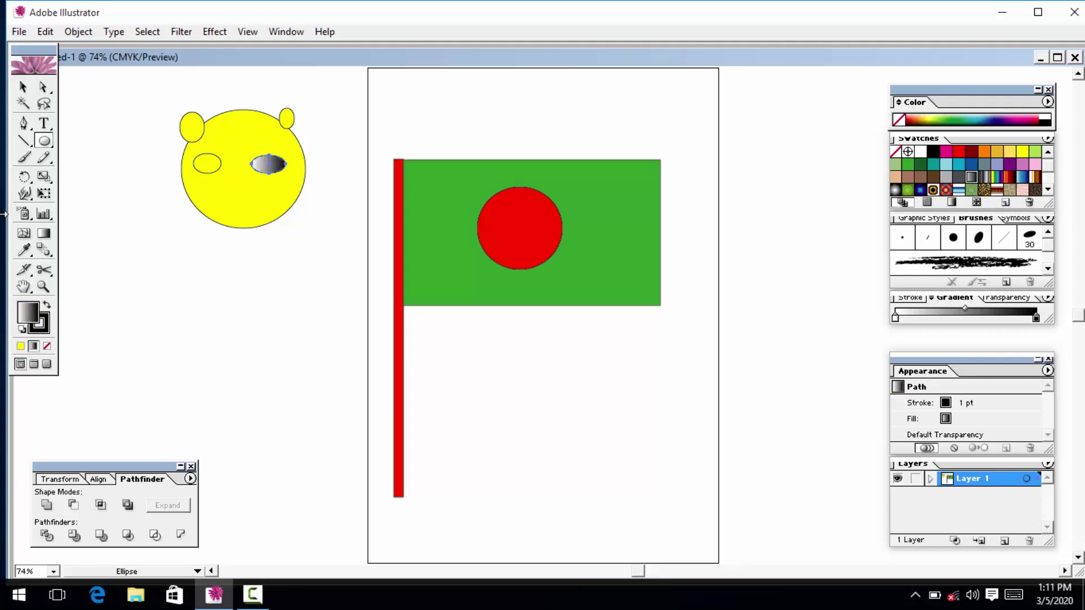
left_click(23, 87)
- Apply the same black-white gradient swatch to the bear's left eye
left_click(162, 168)
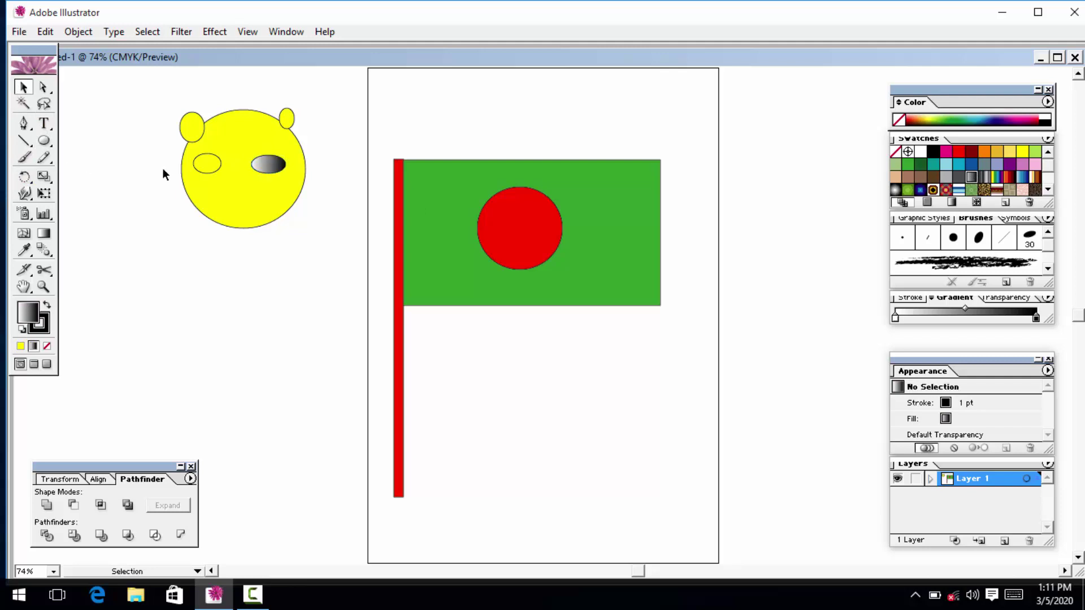
left_click(202, 167)
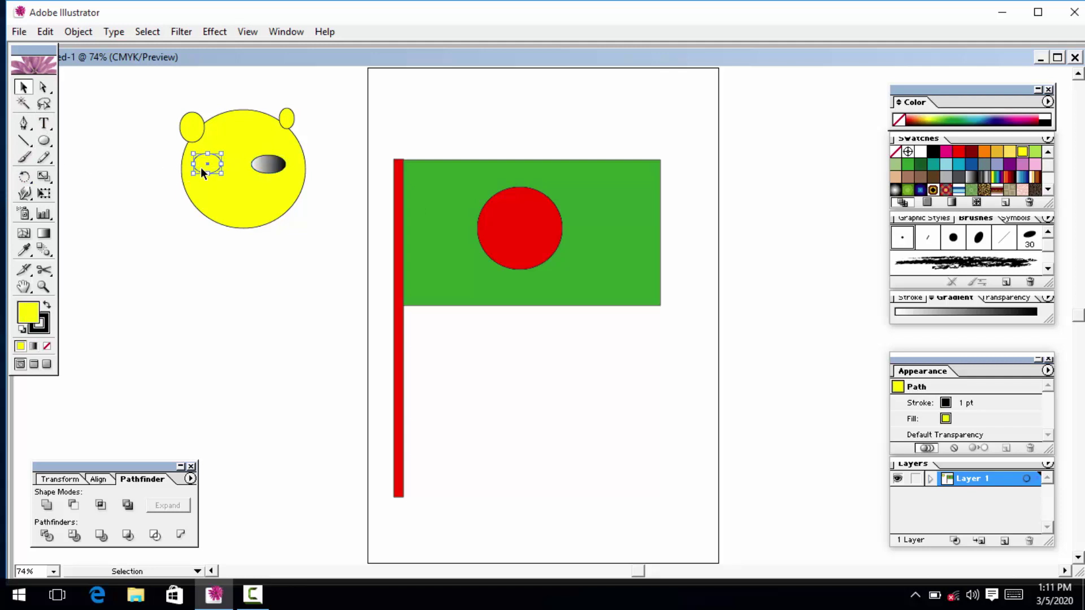
left_click(972, 177)
left_click(214, 268)
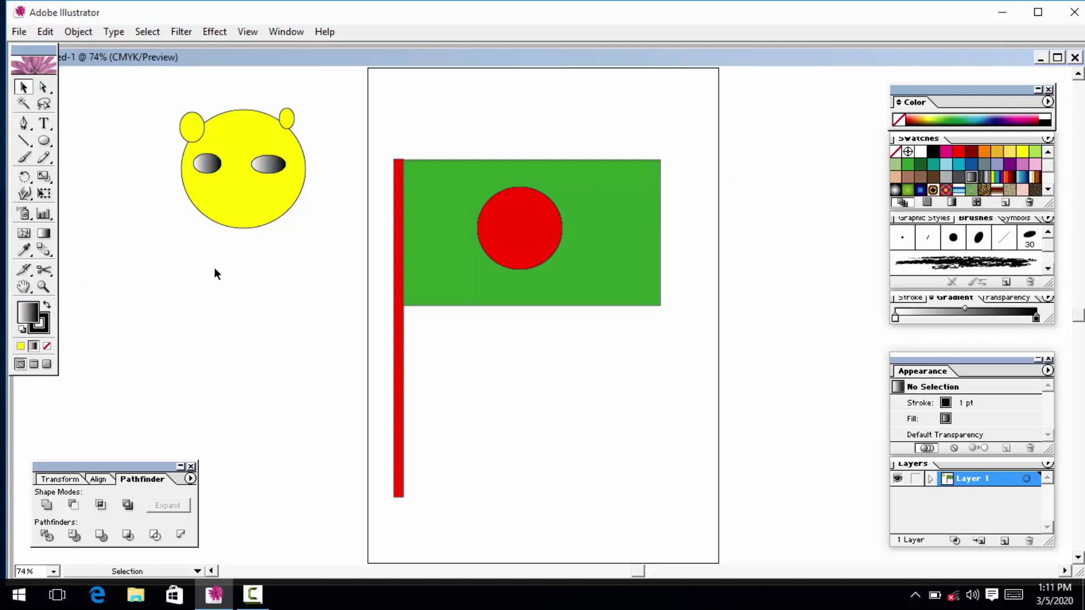
- Draw an oval mouth on the lower face, centre it, and flatten it vertically
left_click(44, 141)
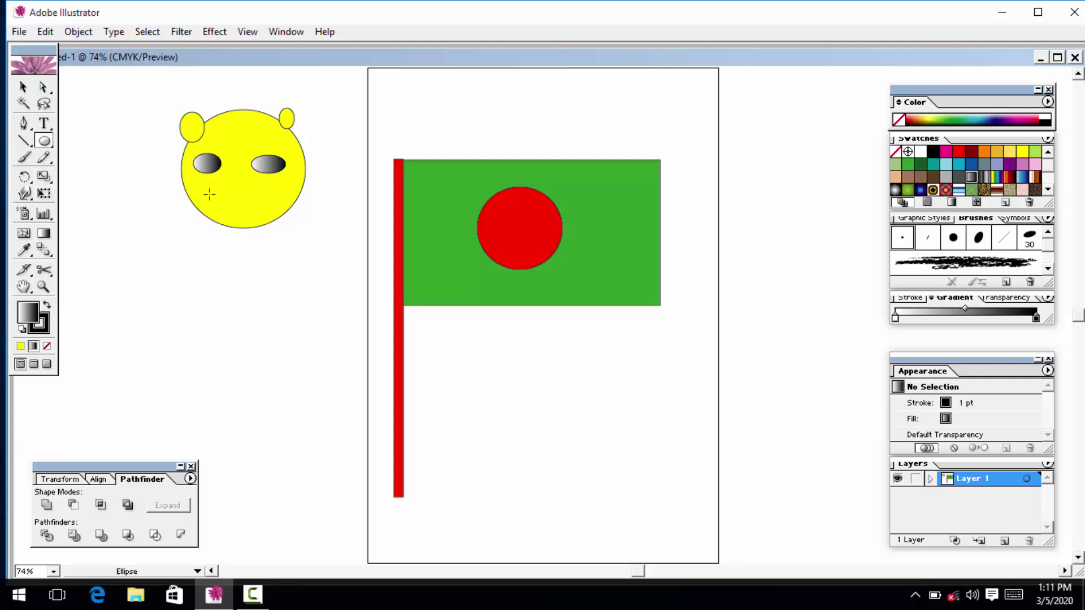
left_click_drag(218, 193, 296, 209)
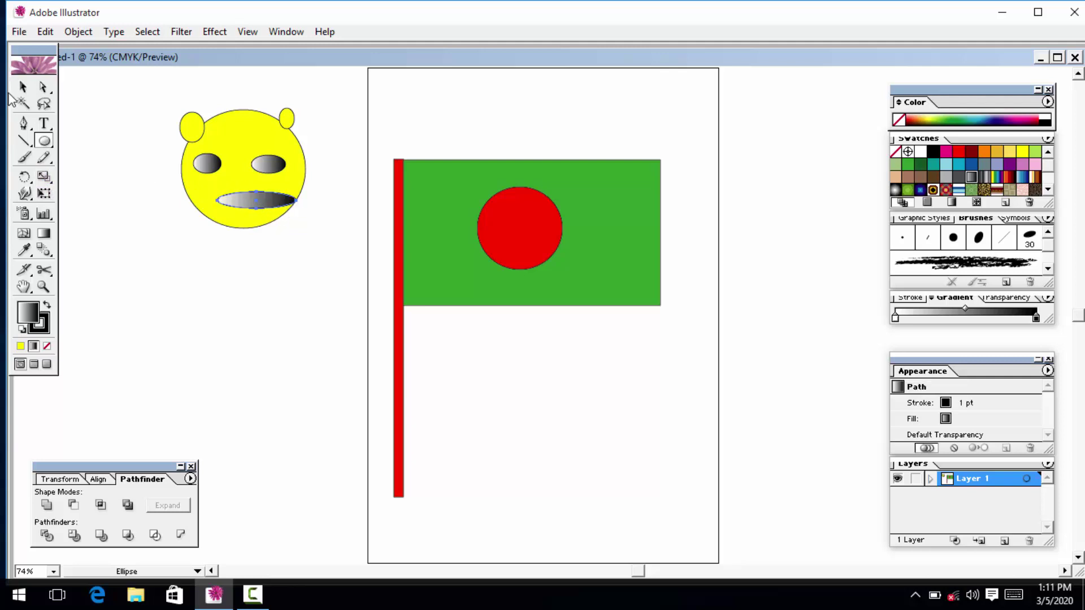
left_click(23, 87)
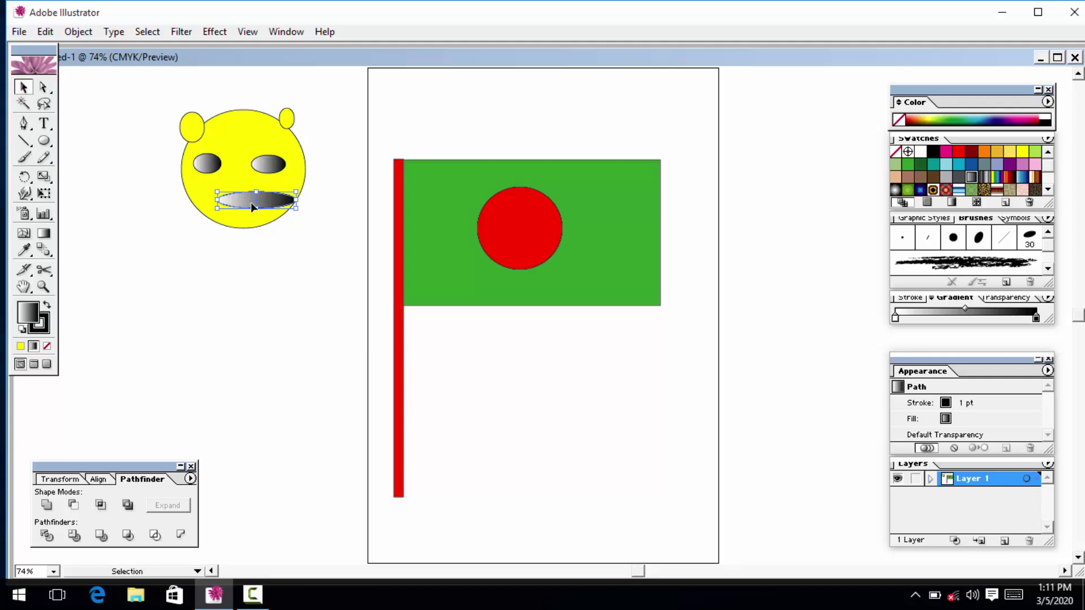
left_click_drag(246, 199, 232, 199)
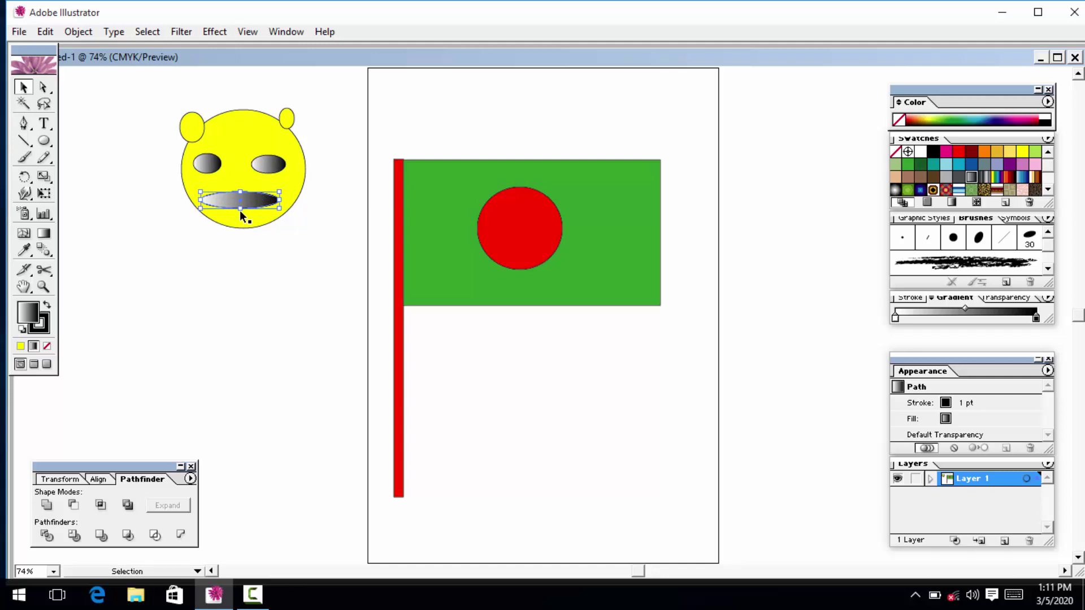
left_click_drag(241, 208, 240, 204)
left_click_drag(257, 203, 257, 205)
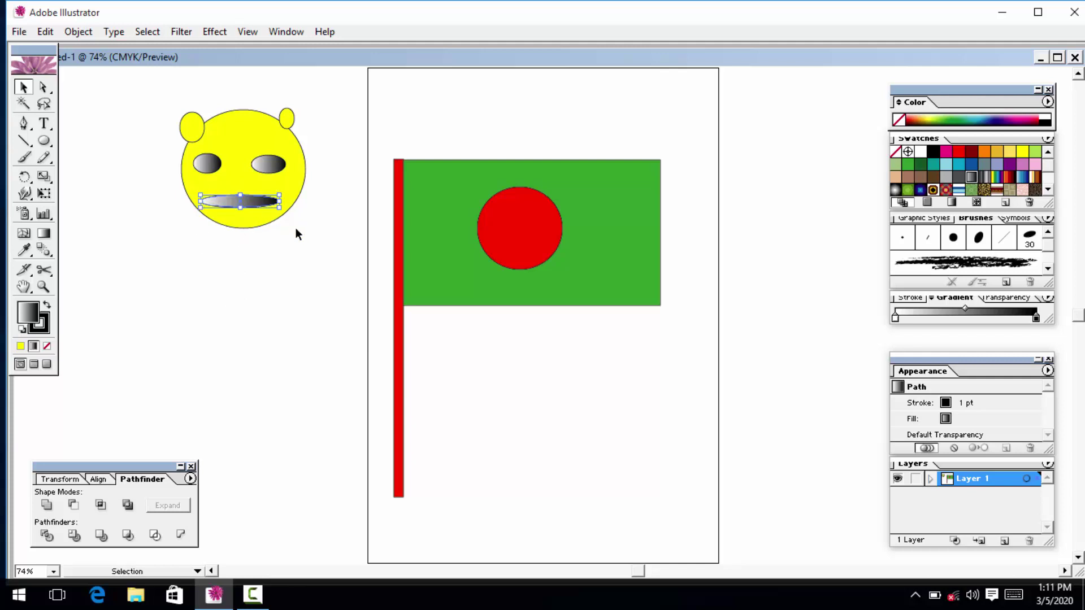
- Try rainbow, blue, copper and radial gradients on the mouth, then apply the leopard pattern
left_click(999, 180)
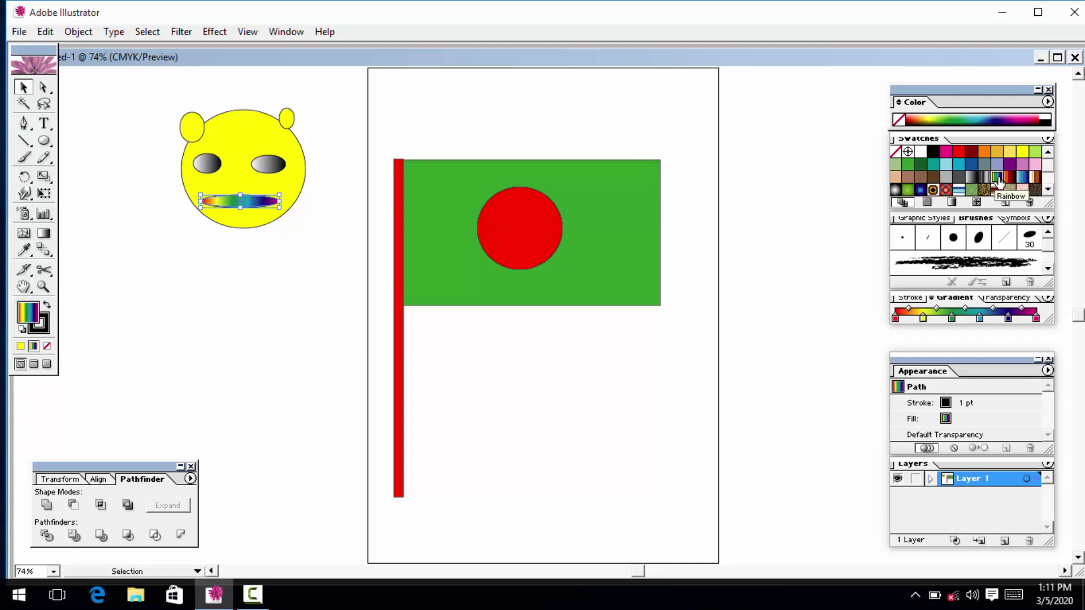
left_click(1022, 178)
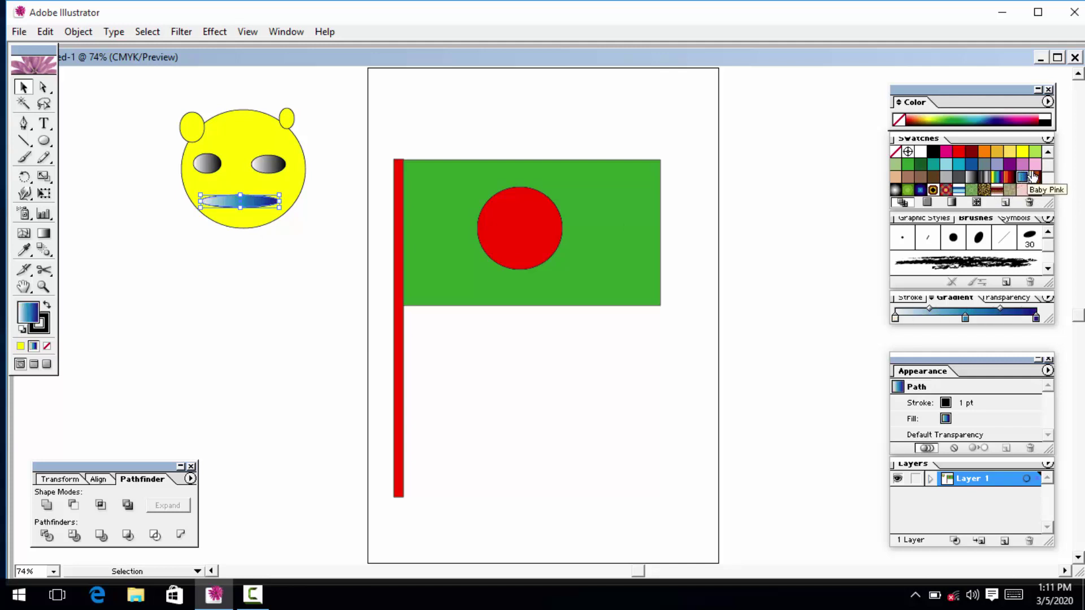
left_click(1034, 177)
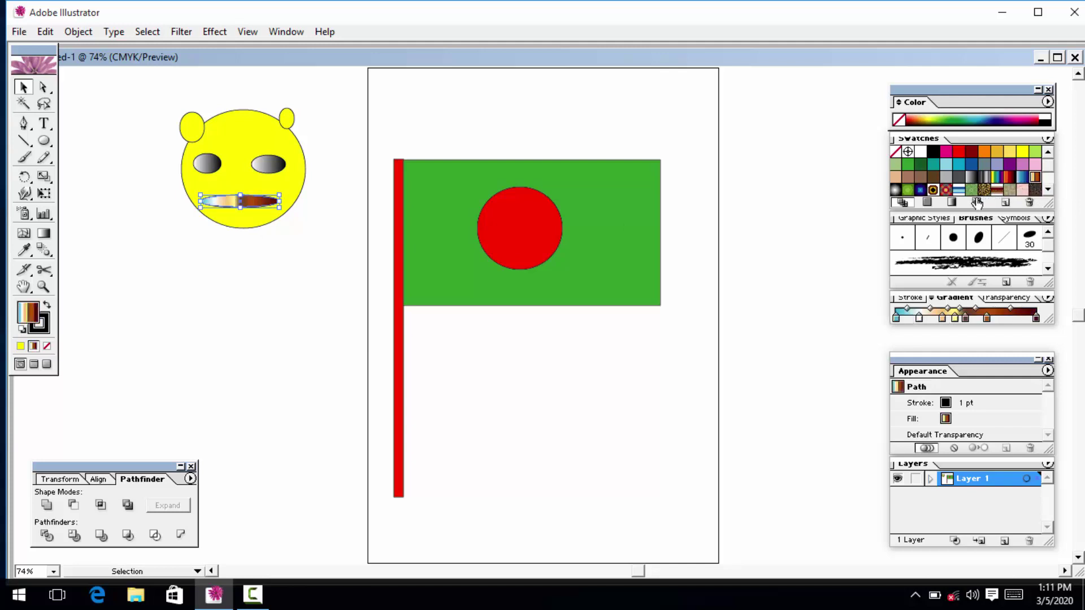
left_click(933, 190)
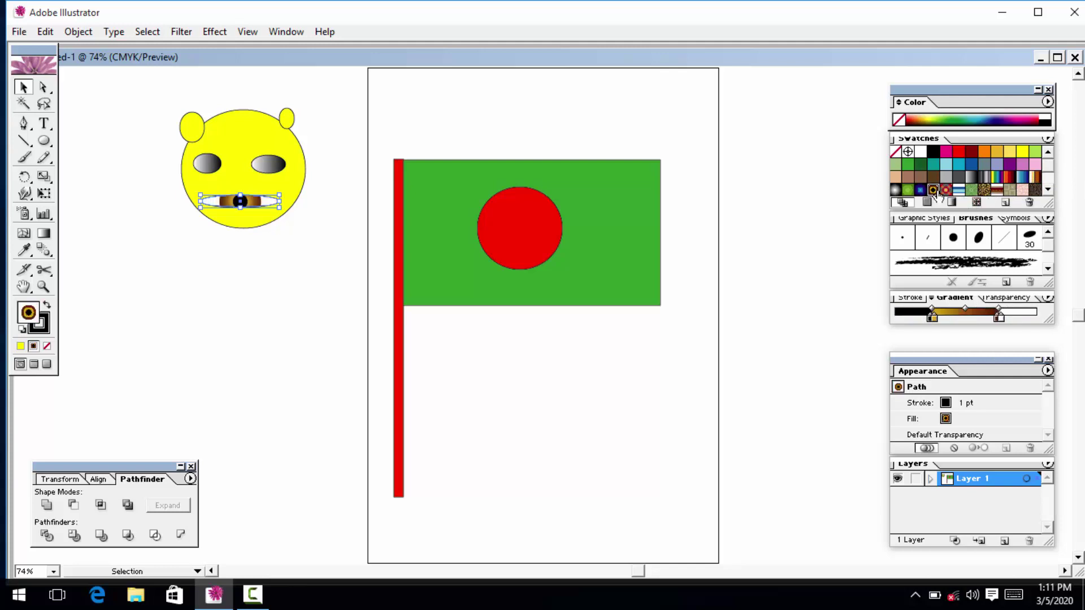
left_click(896, 190)
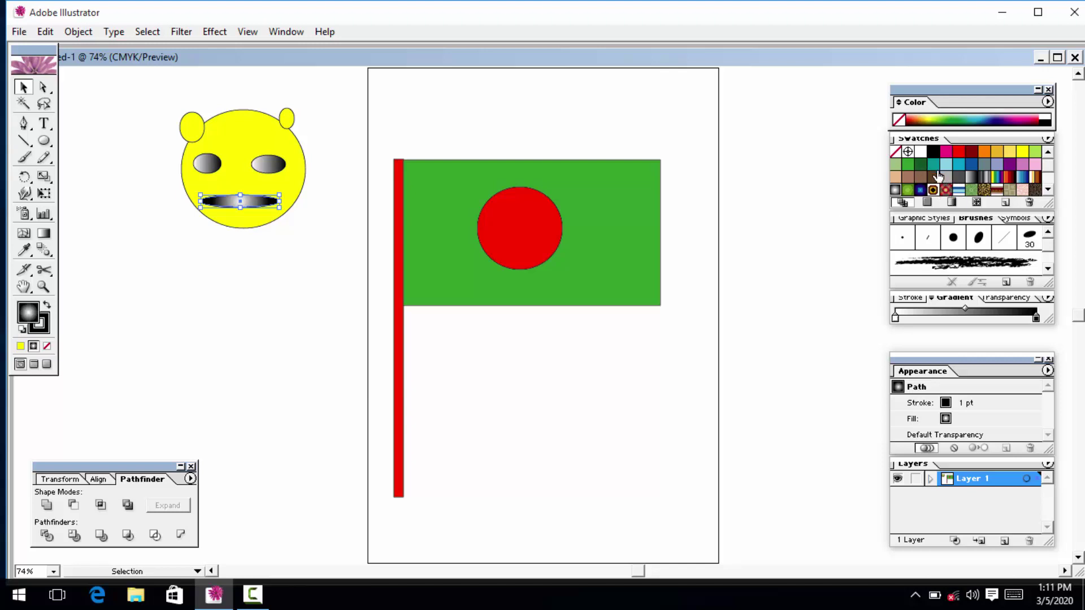
left_click(984, 189)
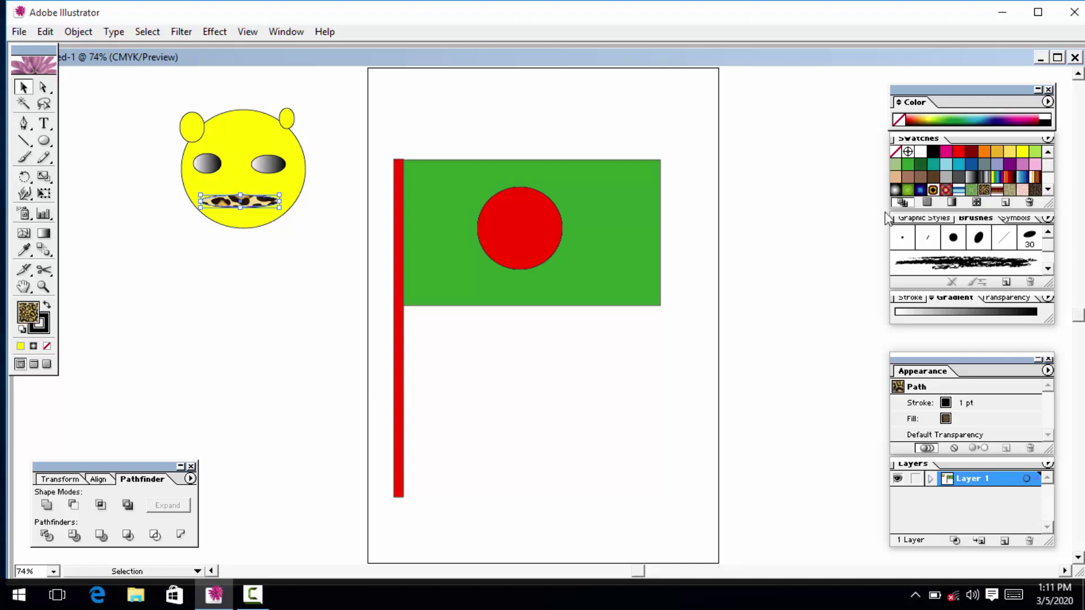
left_click(782, 243)
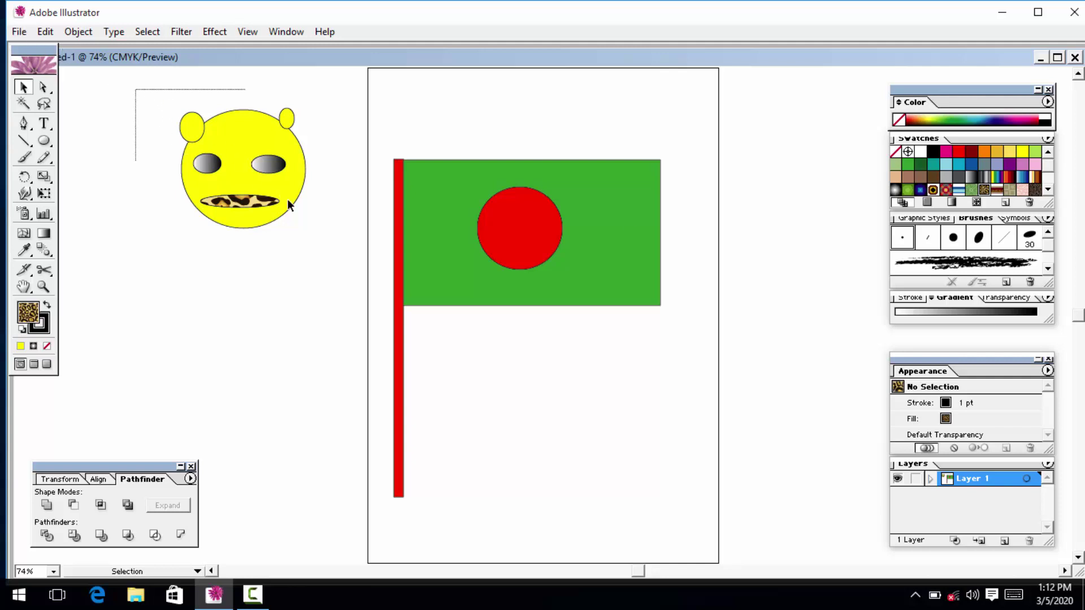
- Group the bear's circle, ears, eyes and mouth, then drag the group left
left_click_drag(136, 93, 341, 274)
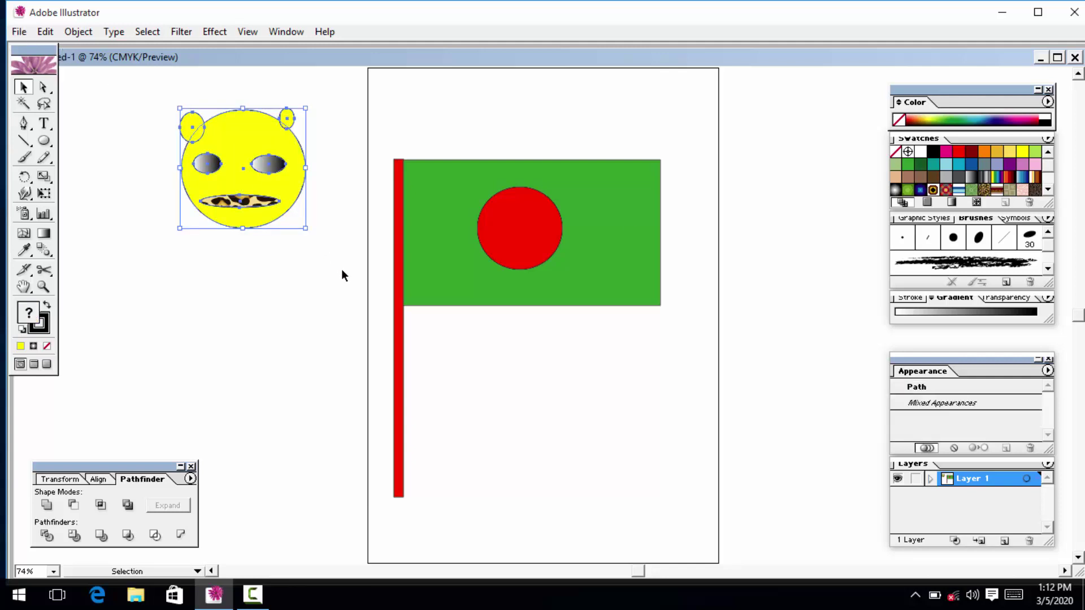
right_click(242, 154)
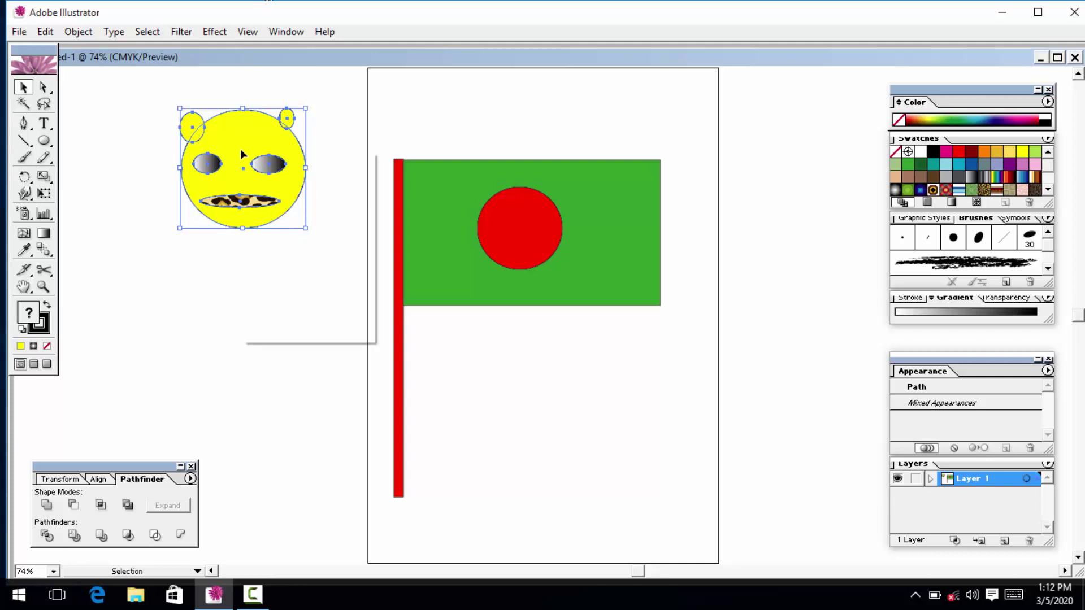
left_click(261, 196)
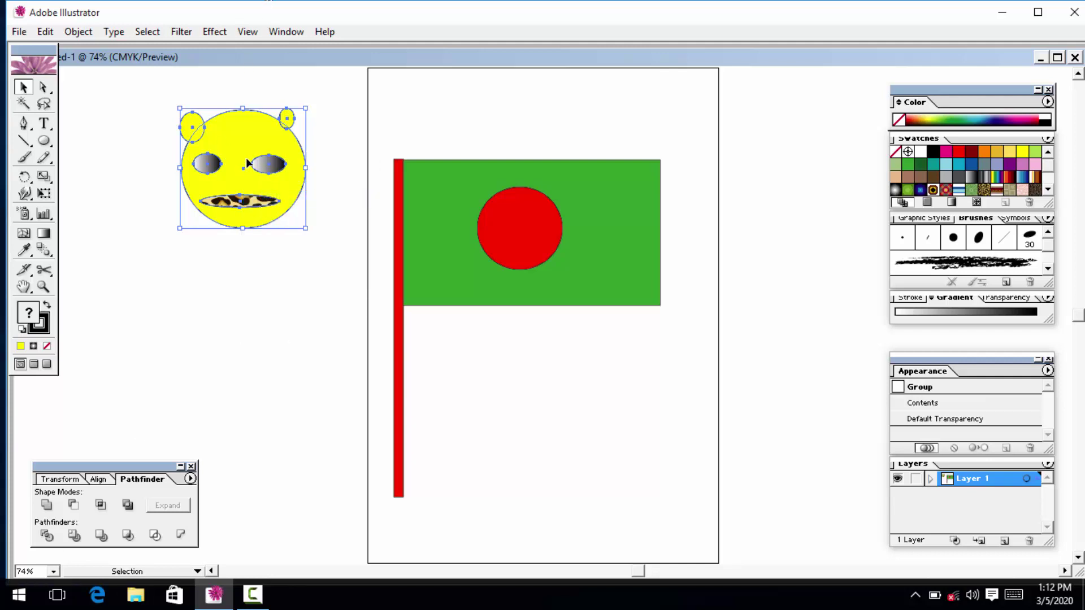
mouse_move(247, 163)
left_mouse_down()
mouse_move(242, 272)
mouse_move(245, 156)
mouse_move(242, 272)
mouse_move(259, 130)
mouse_move(233, 202)
mouse_move(332, 235)
mouse_move(170, 162)
left_mouse_up()
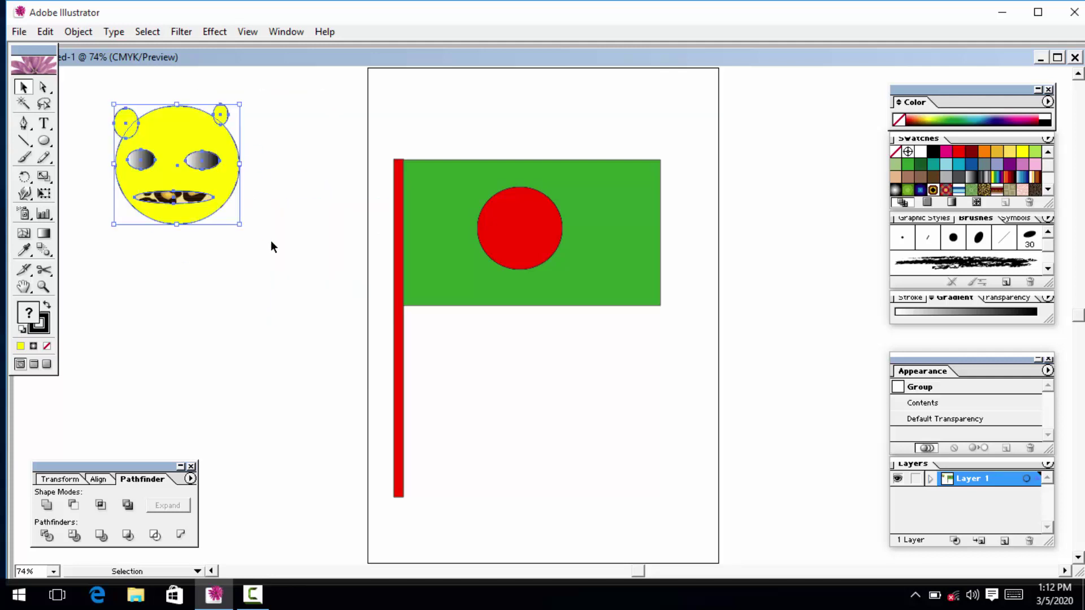
- Select the flag's red circle, green field and pole one at a time
left_click(510, 242)
left_click(433, 249)
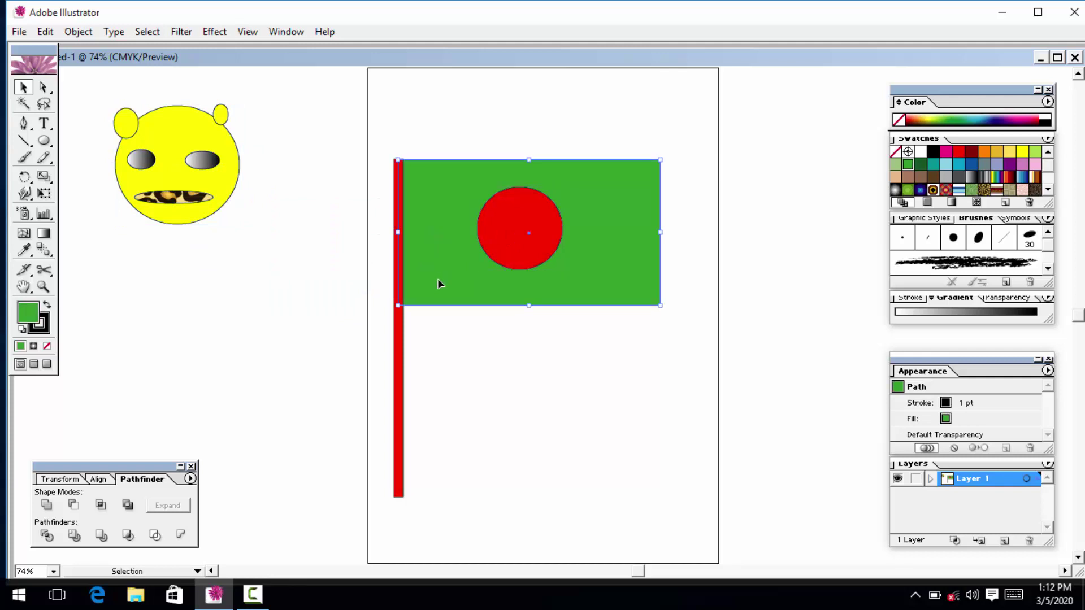
left_click(398, 452)
left_click(452, 225)
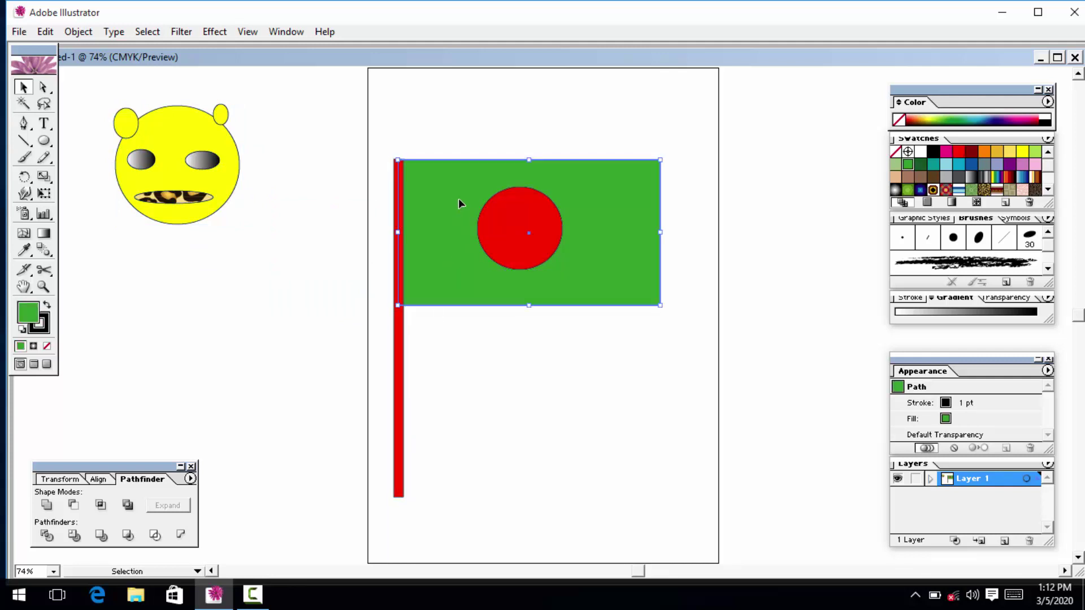
left_click(534, 222)
left_click(623, 252)
left_click(526, 247)
left_click(397, 281)
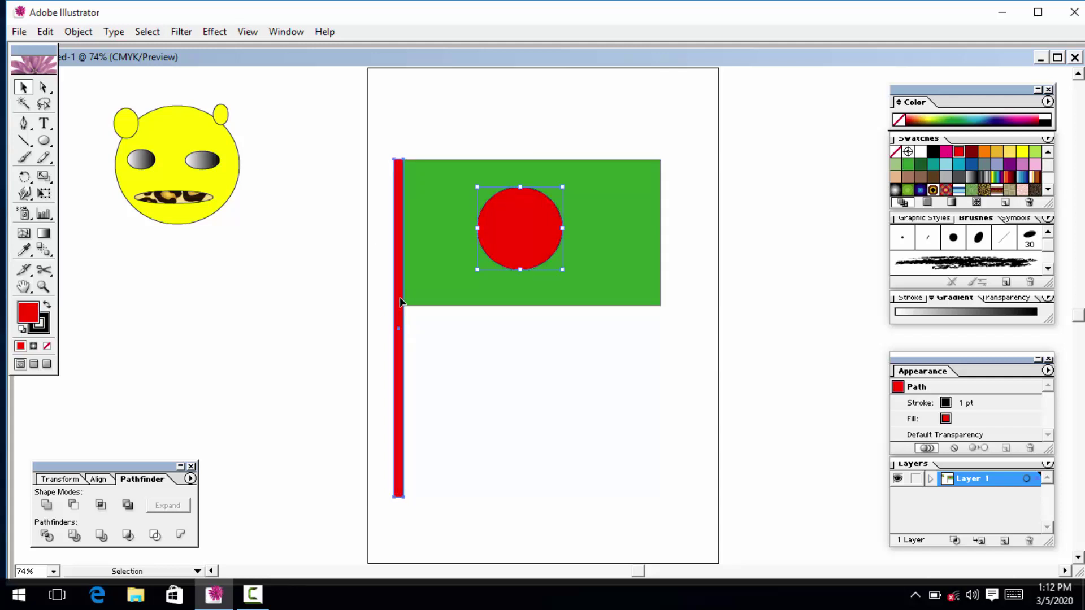
- Move the red circle slightly right and down within the green field
left_click_drag(516, 246, 537, 245)
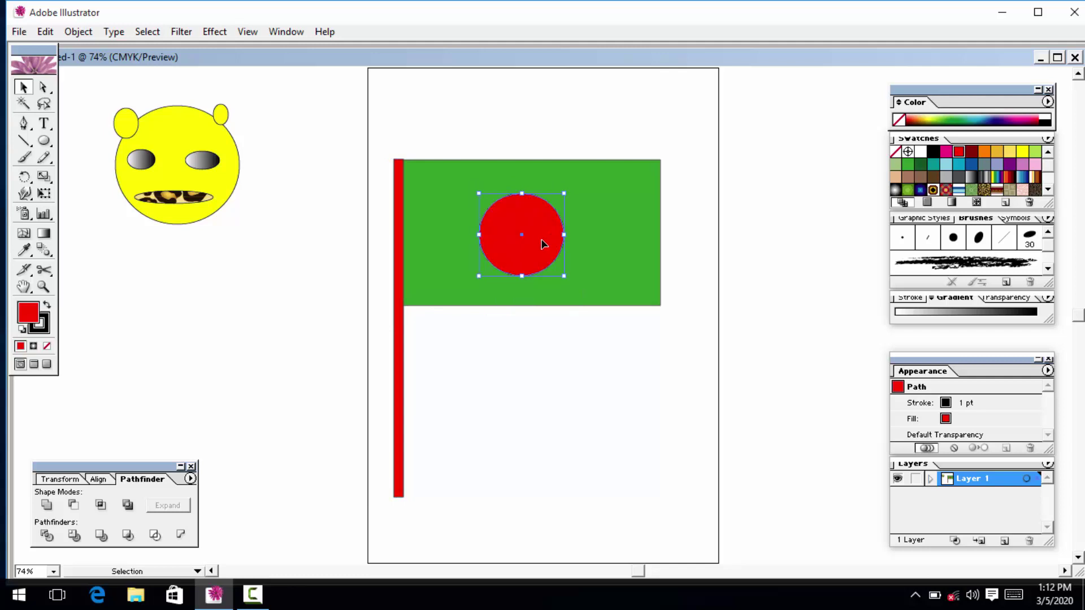
left_click_drag(537, 245, 542, 244)
left_click(422, 140)
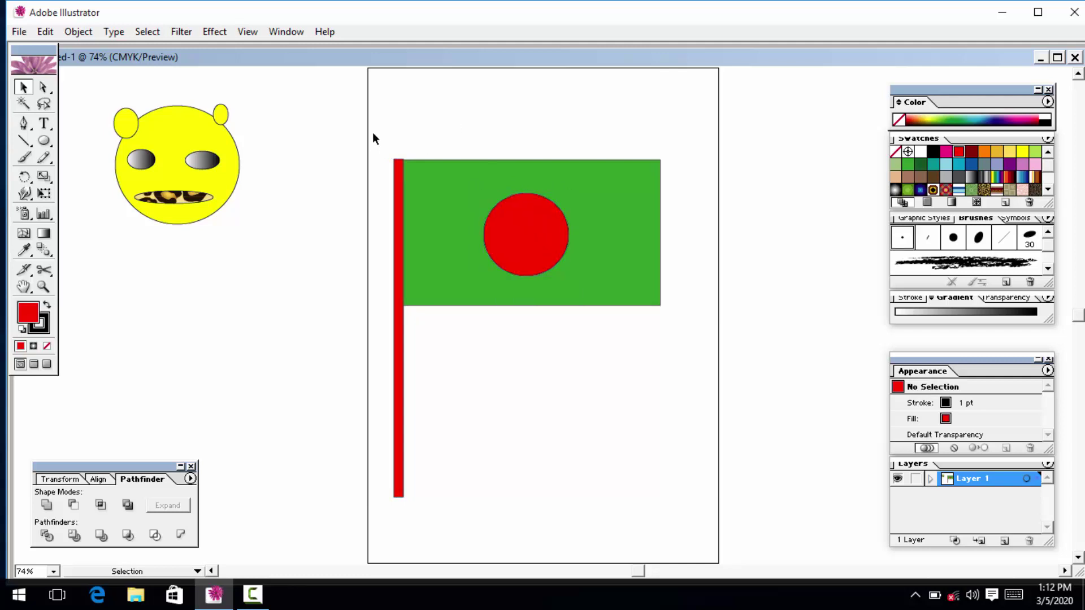
left_click_drag(373, 134, 693, 510)
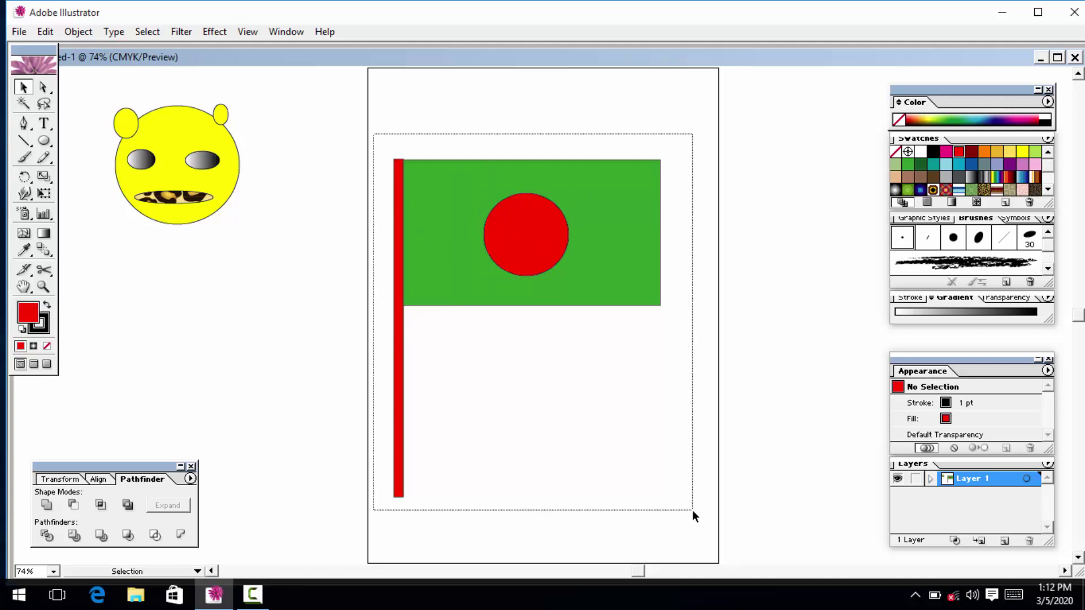
- Group the pole, green field and red circle, then drag the flag up and right
left_click_drag(693, 510, 692, 511)
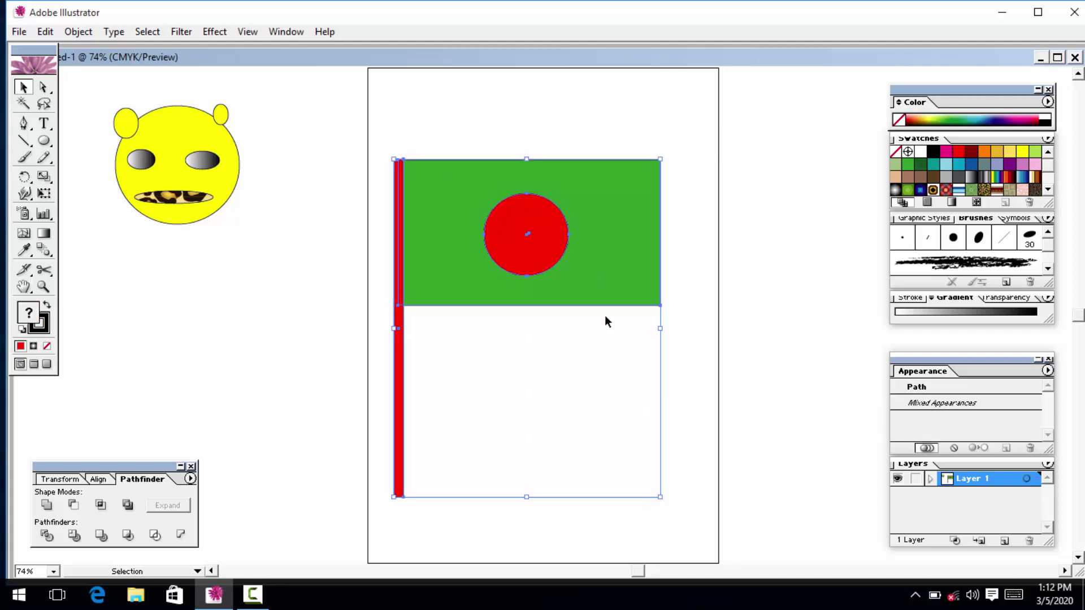
right_click(582, 260)
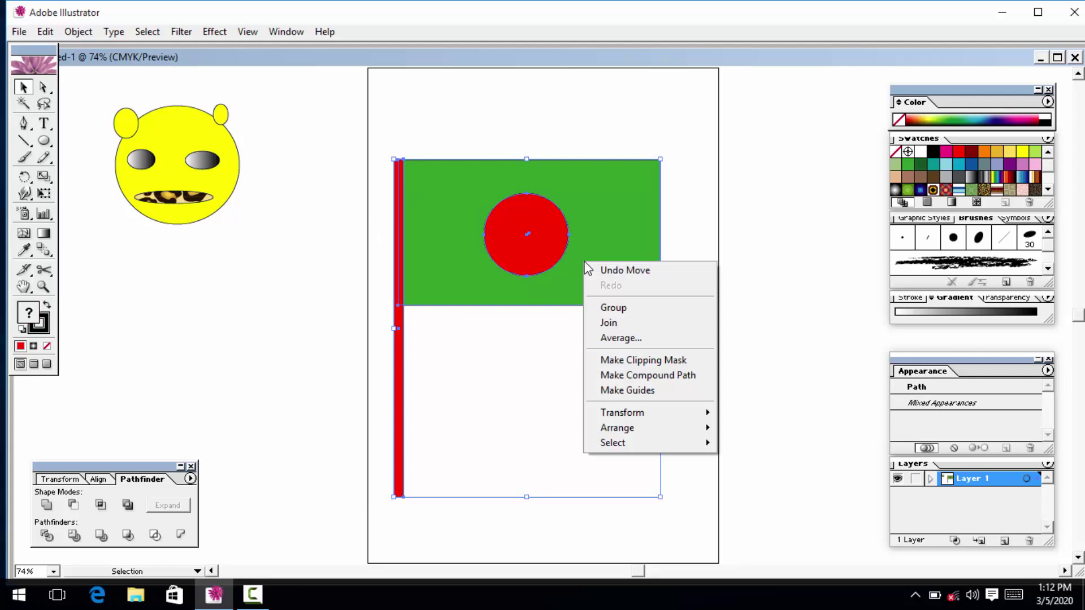
left_click(607, 311)
left_click(666, 317)
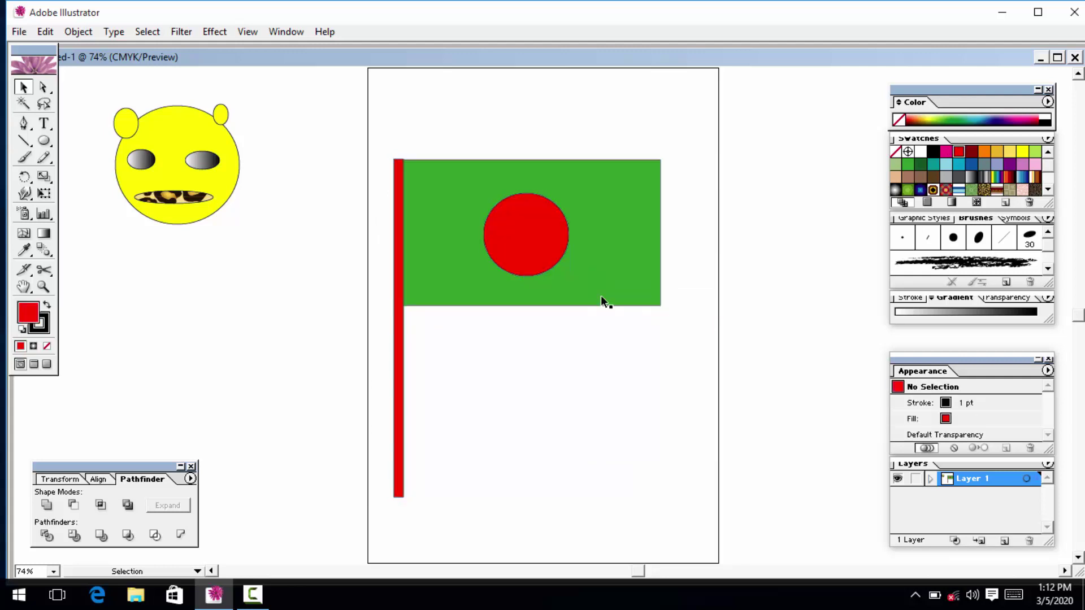
left_click(533, 241)
mouse_move(494, 262)
left_mouse_down()
mouse_move(516, 342)
mouse_move(499, 211)
mouse_move(608, 219)
mouse_move(477, 223)
mouse_move(503, 211)
mouse_move(454, 188)
mouse_move(502, 191)
mouse_move(443, 185)
mouse_move(476, 199)
mouse_move(463, 174)
mouse_move(439, 195)
mouse_move(489, 223)
left_mouse_up()
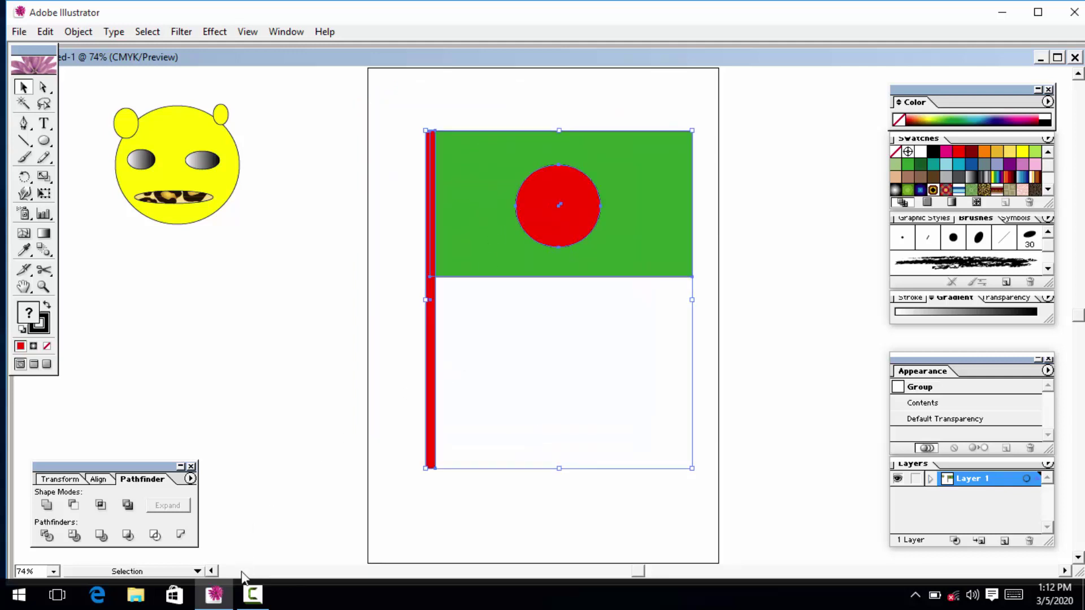
left_click(252, 594)
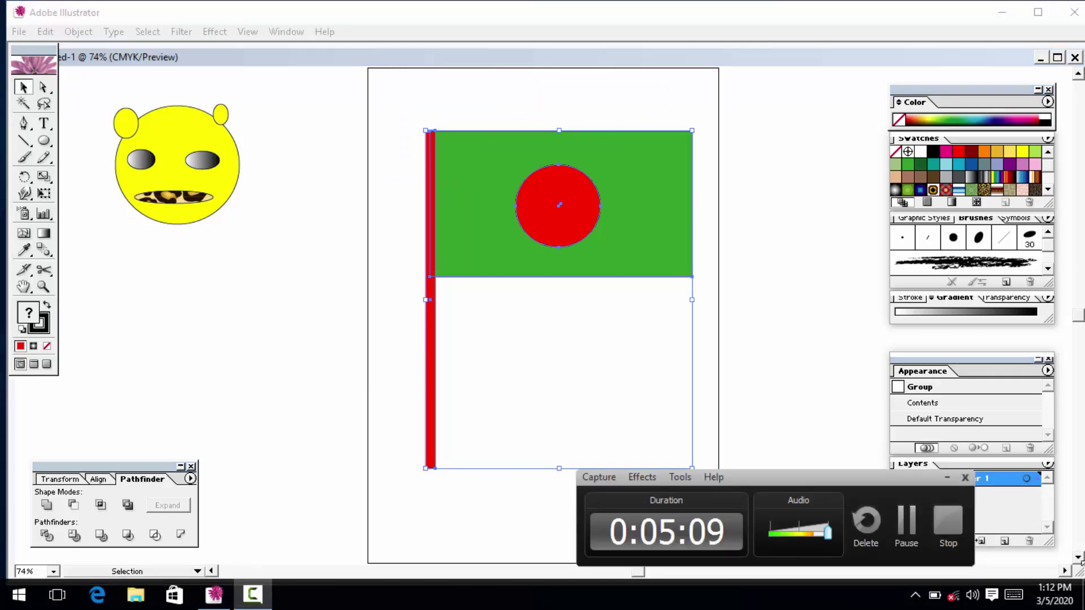
left_click(943, 516)
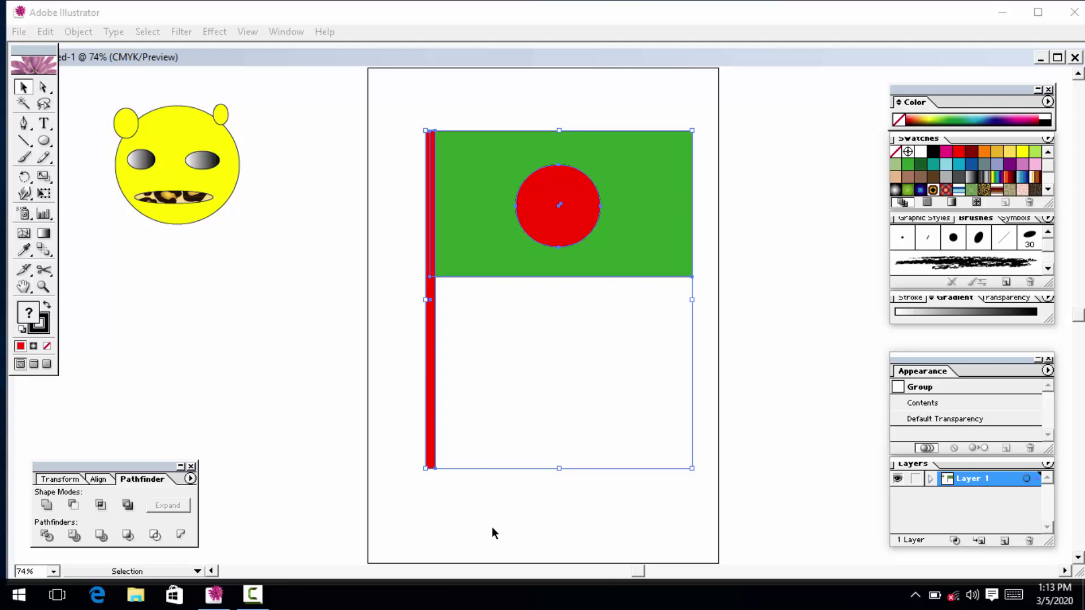
left_click(253, 594)
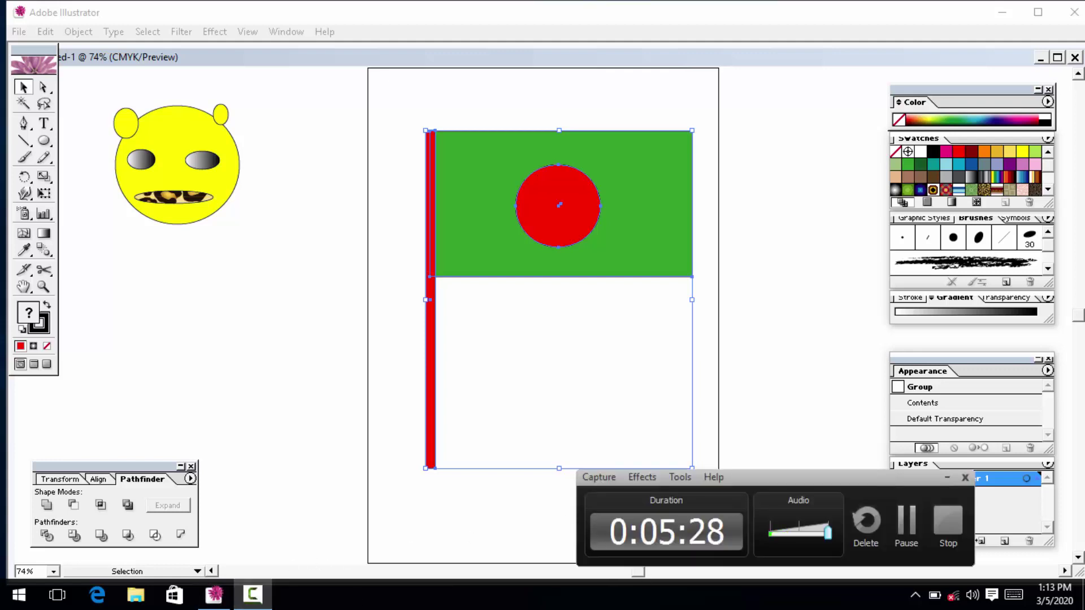